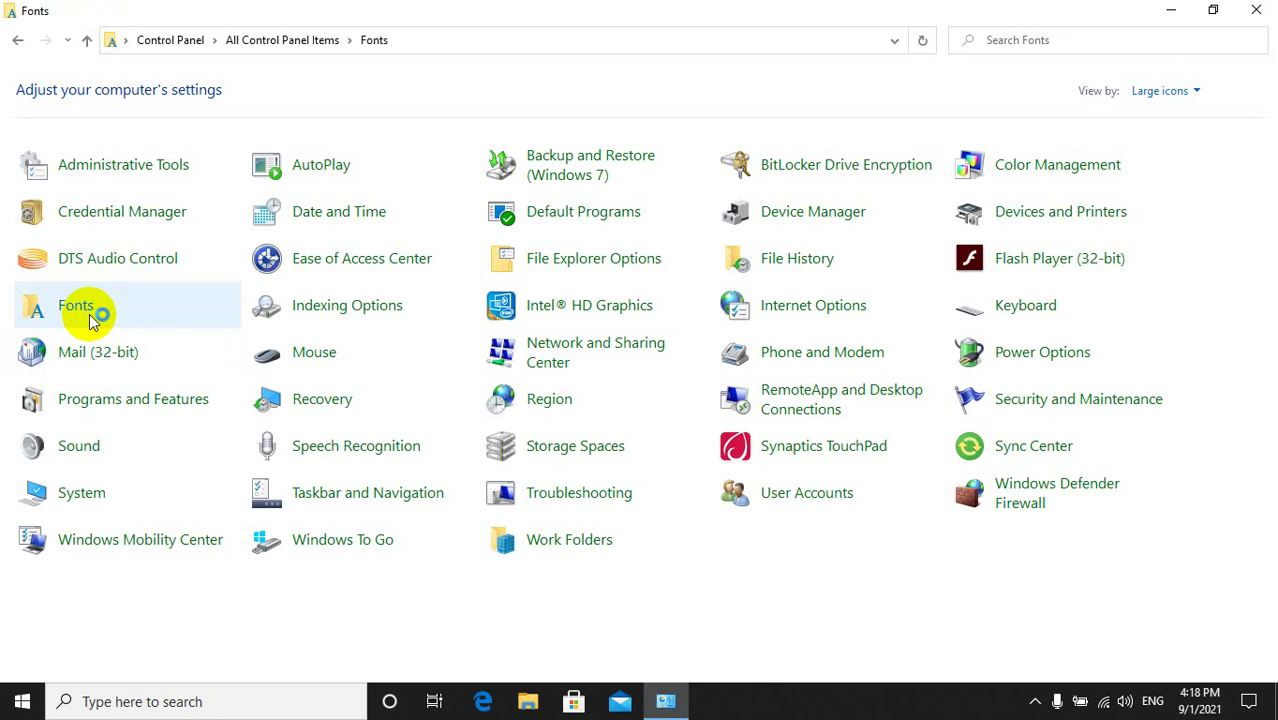
Step: Look through the installed fonts in the Fonts folder and close it
{"action": "left_click", "coordinate": [806, 508]}
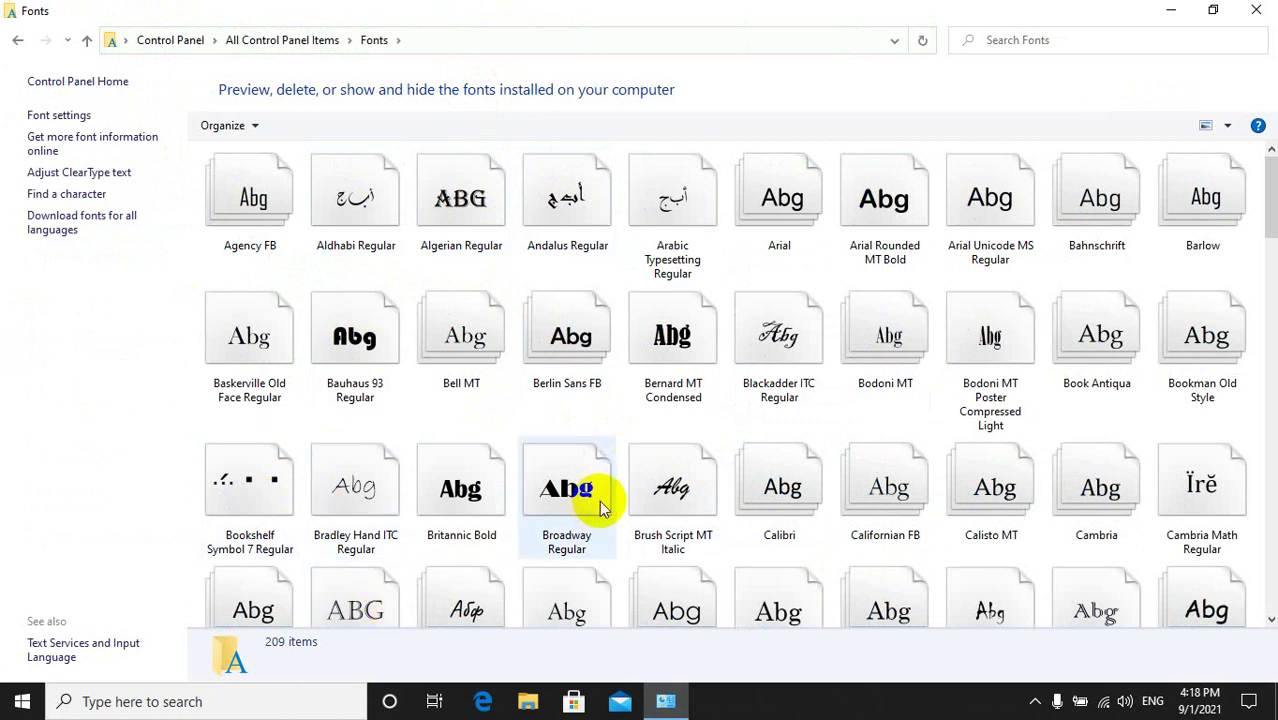
{"action": "scroll", "coordinate": [599, 500], "scroll_direction": "down", "scroll_amount": 5}
{"action": "scroll", "coordinate": [588, 300], "scroll_direction": "down", "scroll_amount": 6}
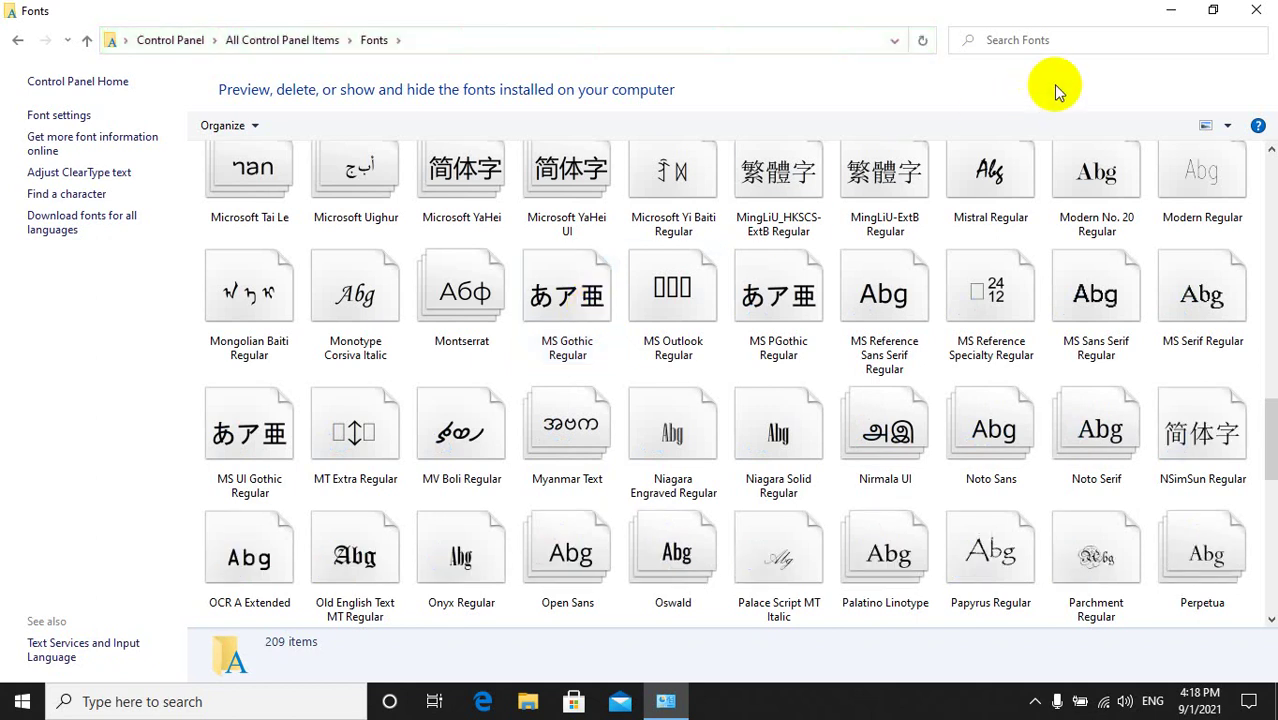
{"action": "left_click", "coordinate": [1255, 10]}
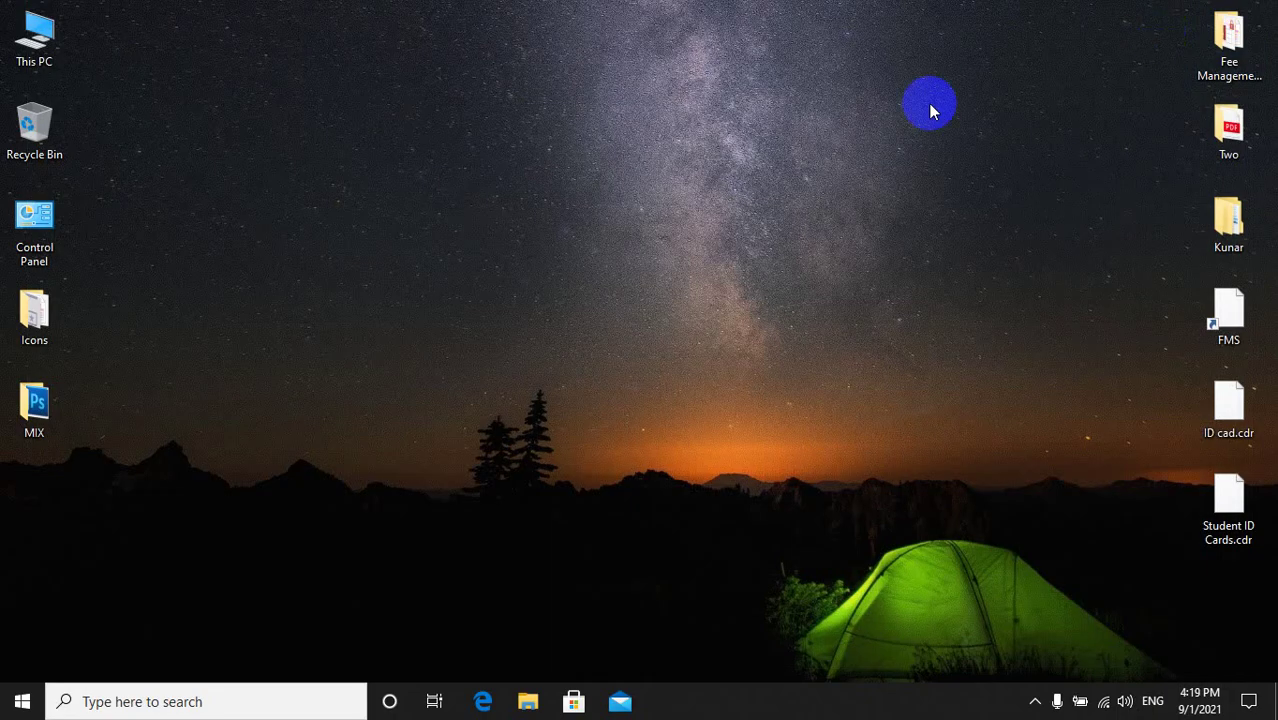
Step: Launch Word with a blank document and enter the word "Computer"
{"action": "key", "text": "super+r"}
{"action": "type", "text": "wi"}
{"action": "key", "text": "Down"}
{"action": "key", "text": "Down"}
{"action": "key", "text": "Return"}
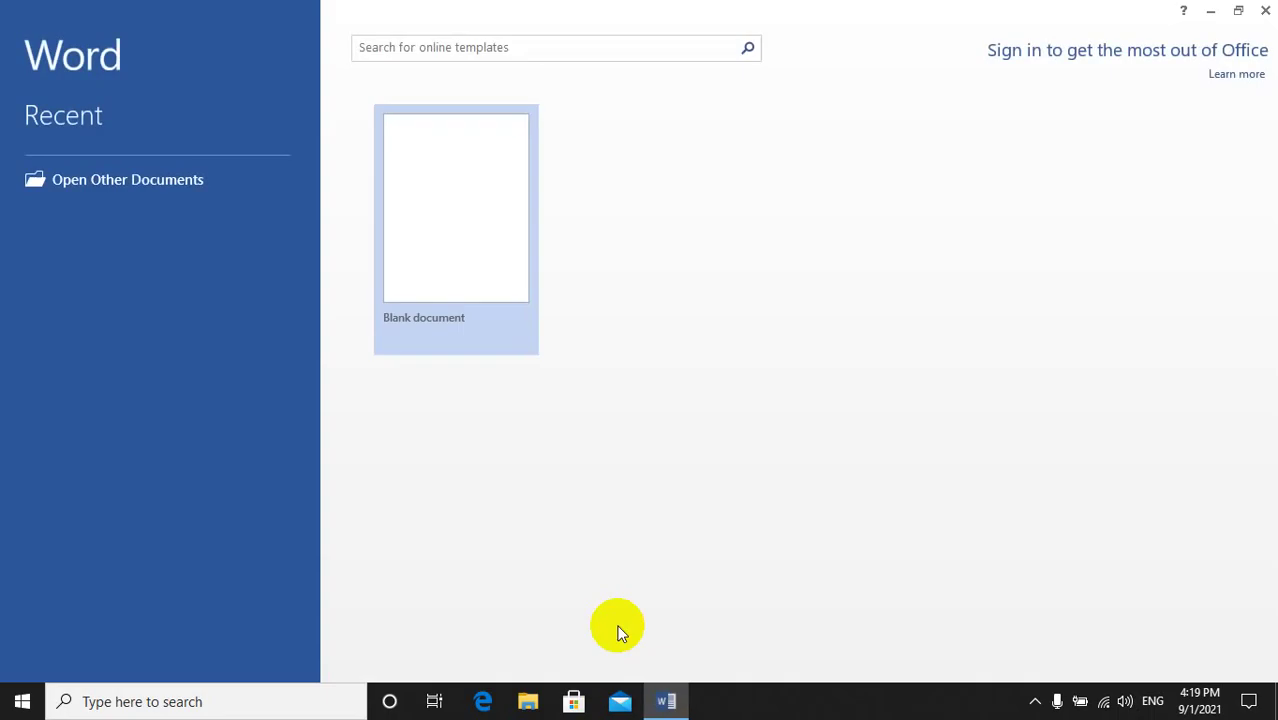
{"action": "left_click", "coordinate": [477, 256]}
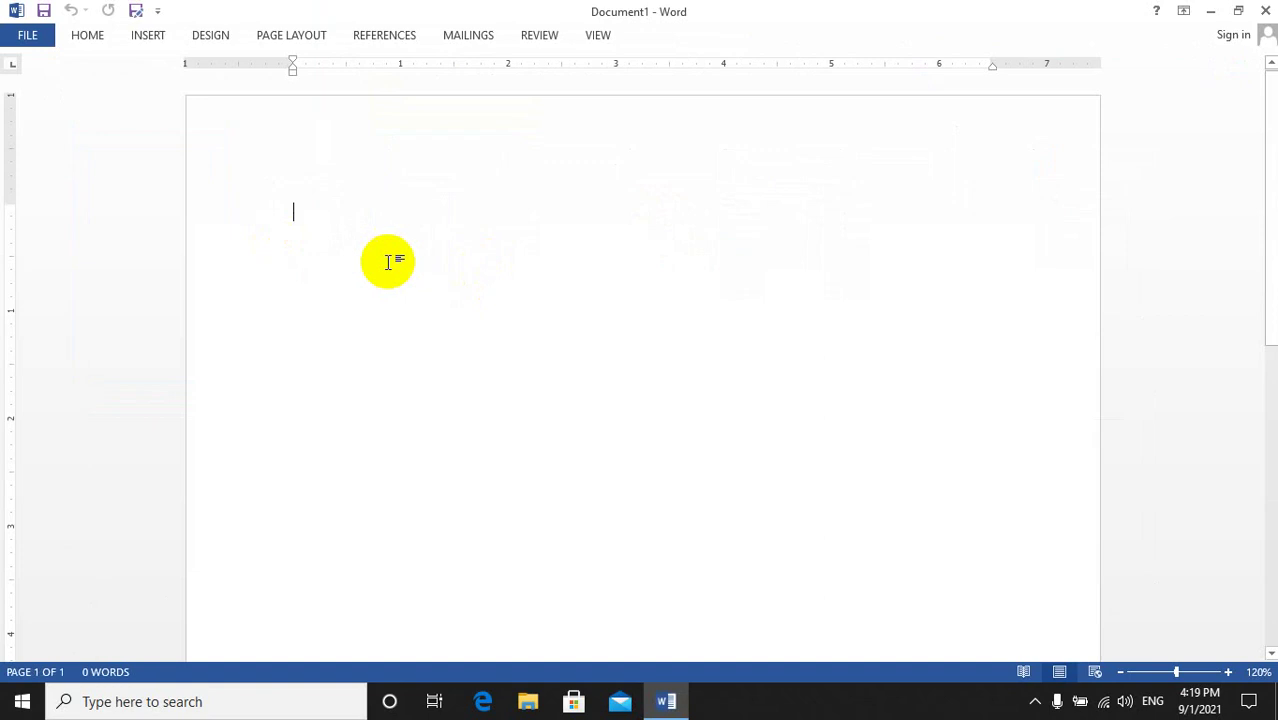
{"action": "left_click", "coordinate": [87, 35]}
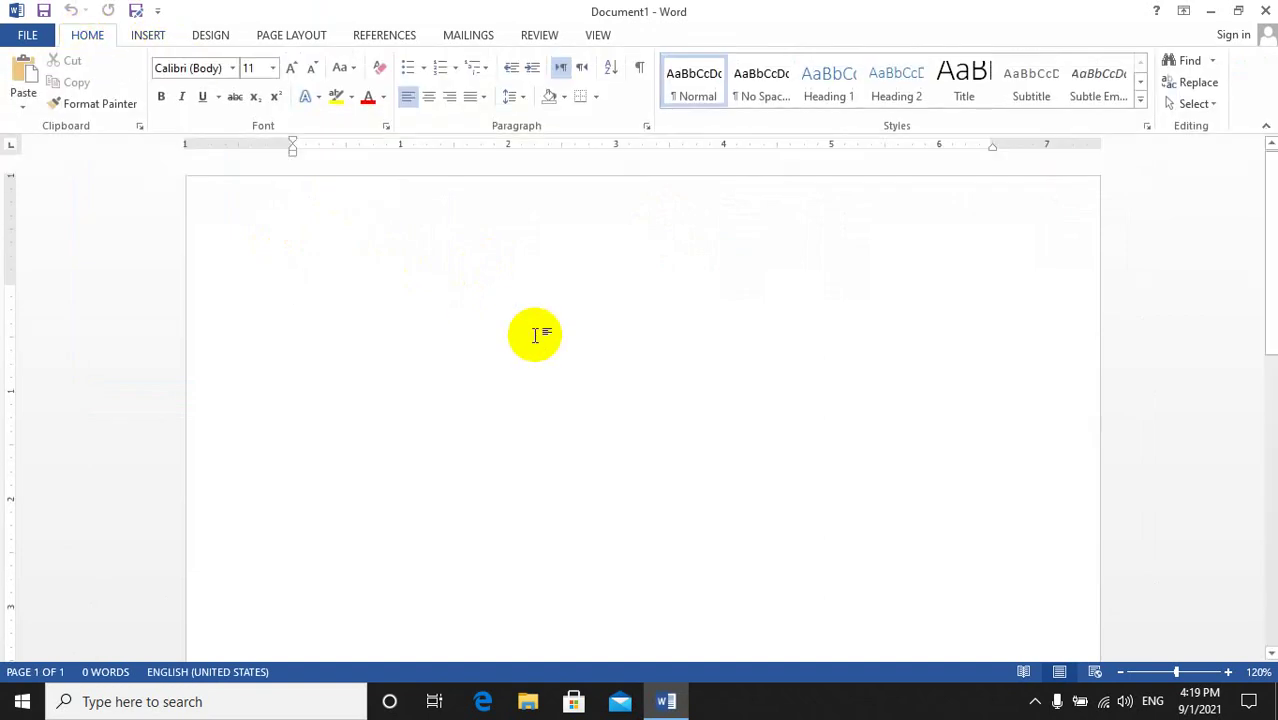
{"action": "type", "text": "M"}
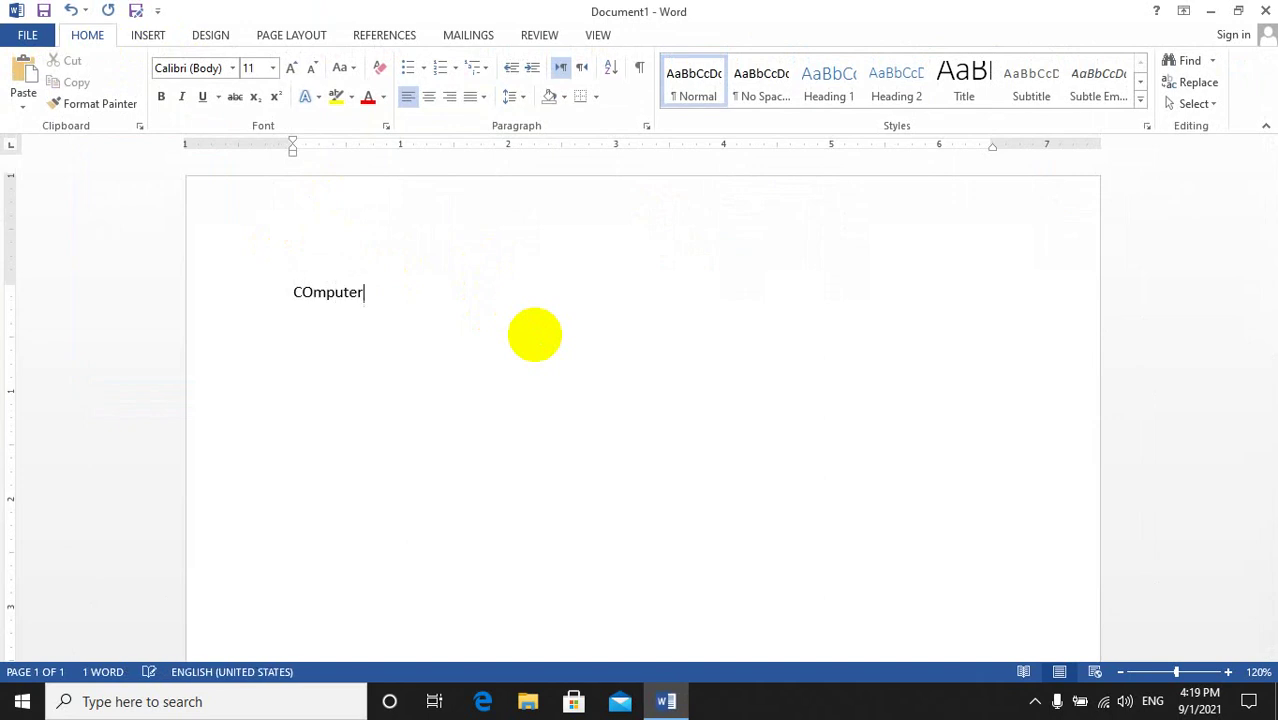
Step: Enlarge the word "Computer" to 22 pt and centre it on the page
{"action": "left_click_drag", "start_coordinate": [379, 322], "coordinate": [203, 277]}
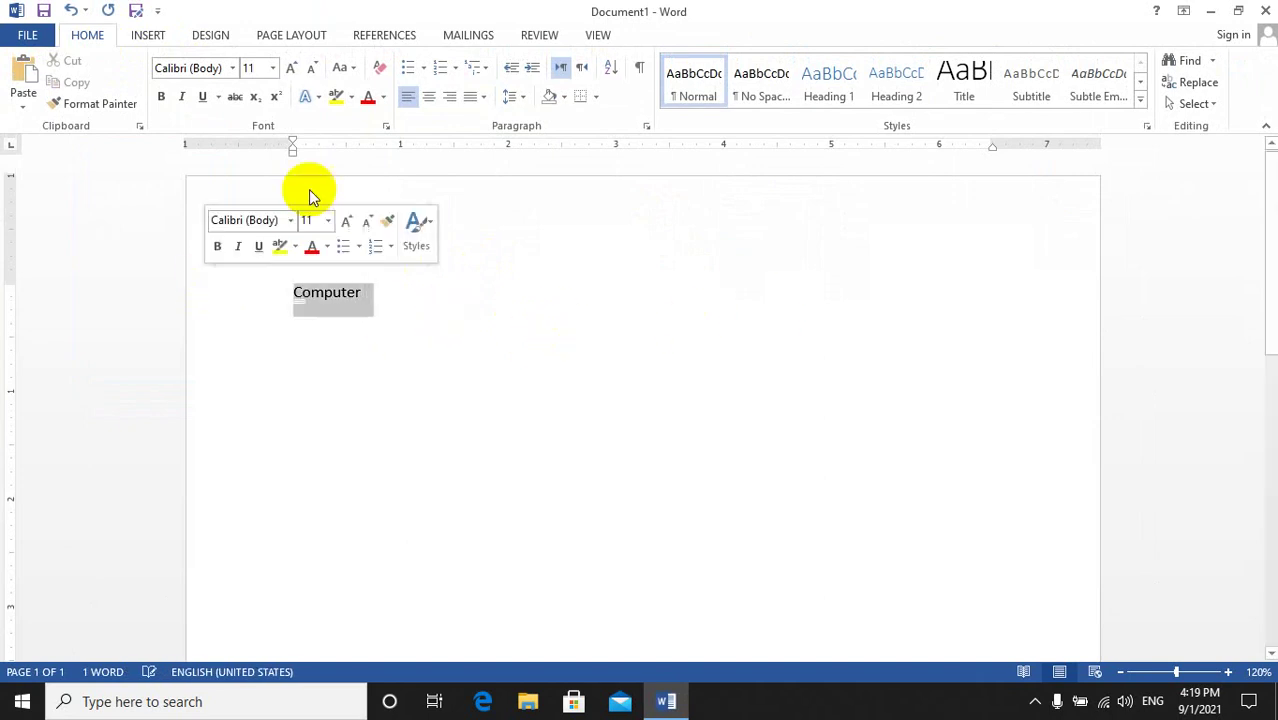
{"action": "left_click", "coordinate": [288, 70]}
{"action": "left_click", "coordinate": [288, 70]}
{"action": "left_click", "coordinate": [288, 70]}
{"action": "left_click", "coordinate": [288, 70]}
{"action": "left_click", "coordinate": [288, 70]}
{"action": "left_click", "coordinate": [288, 70]}
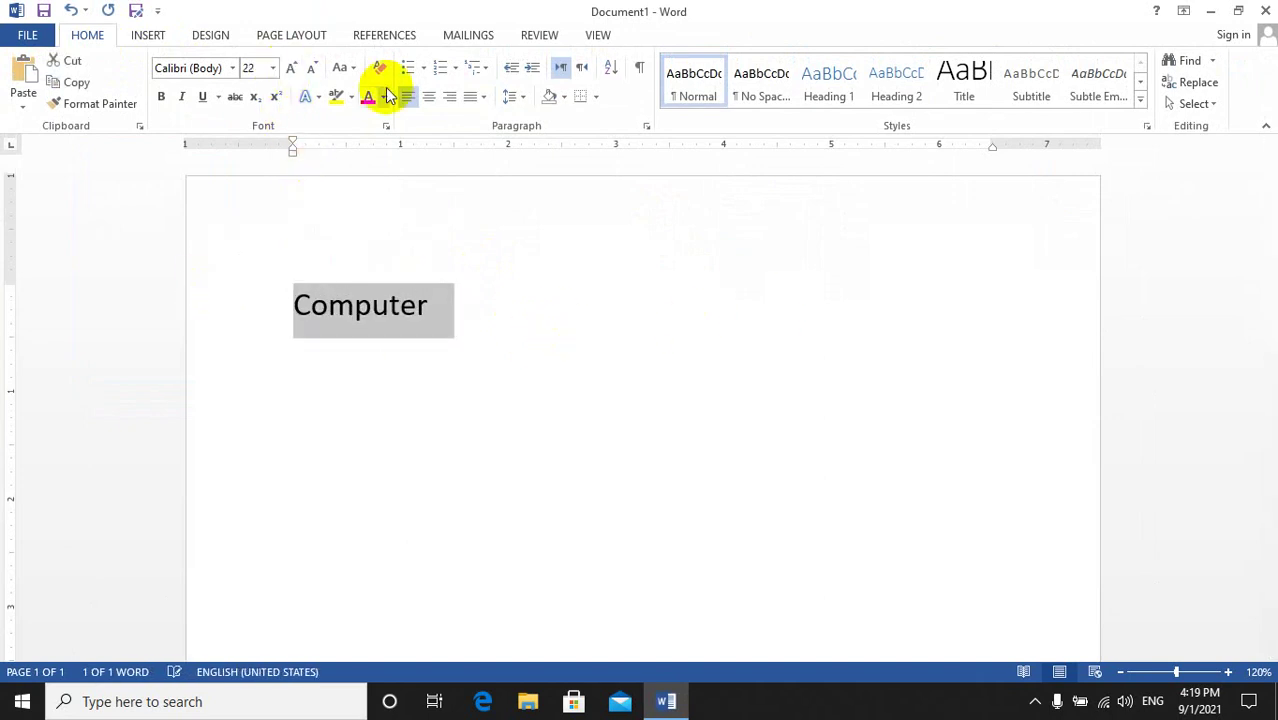
{"action": "left_click", "coordinate": [432, 100]}
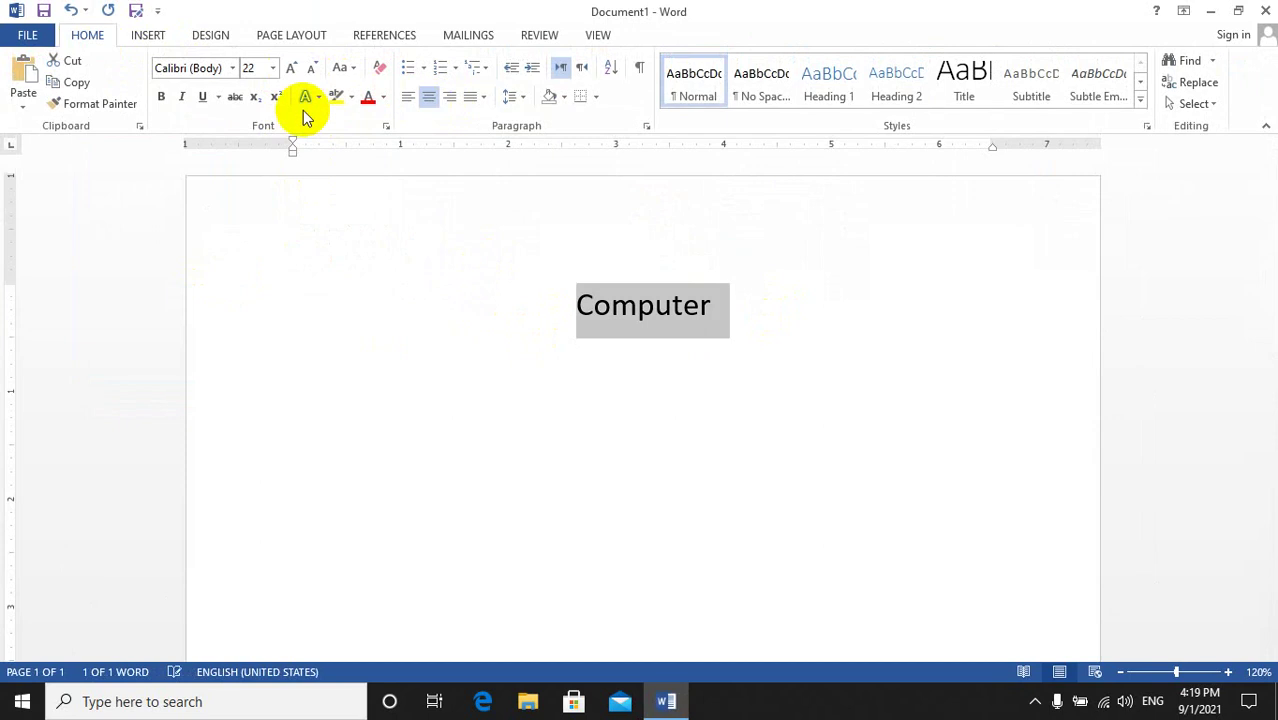
Step: Browse the available fonts for the word "Computer" without applying one, and minimize the document, leaving it unsaved
{"action": "left_click", "coordinate": [233, 70]}
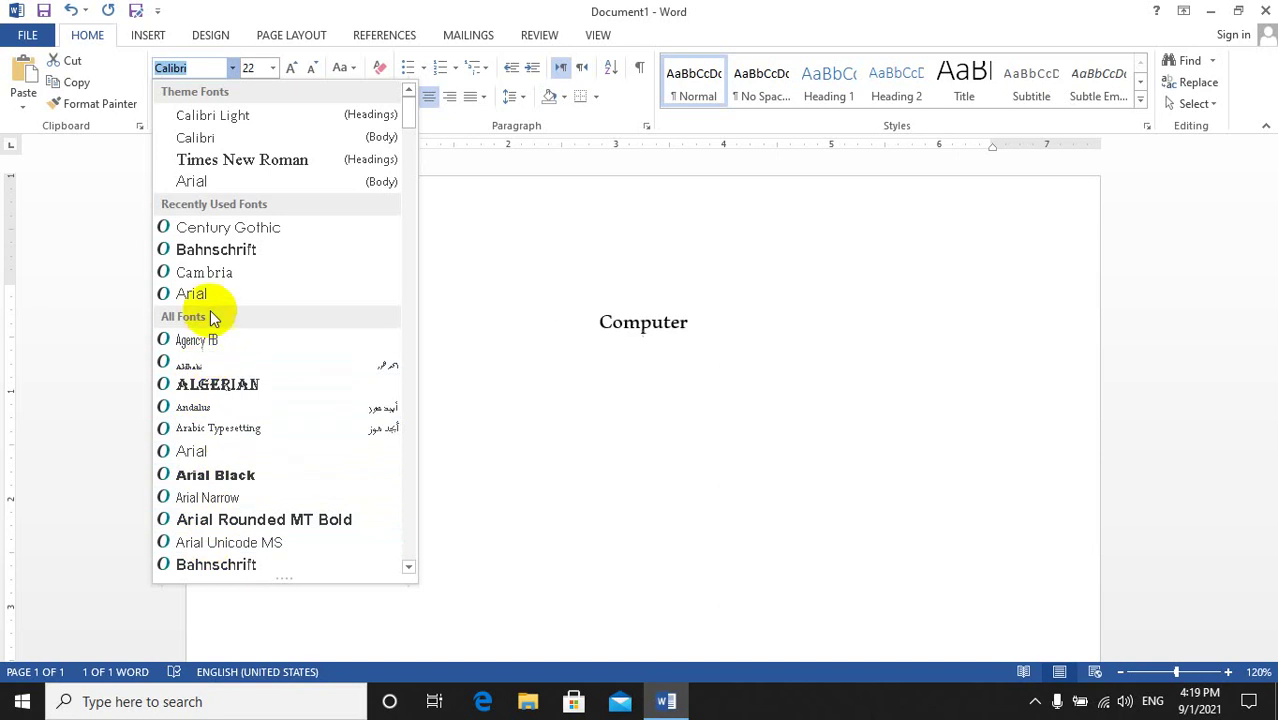
{"action": "left_click", "coordinate": [568, 446]}
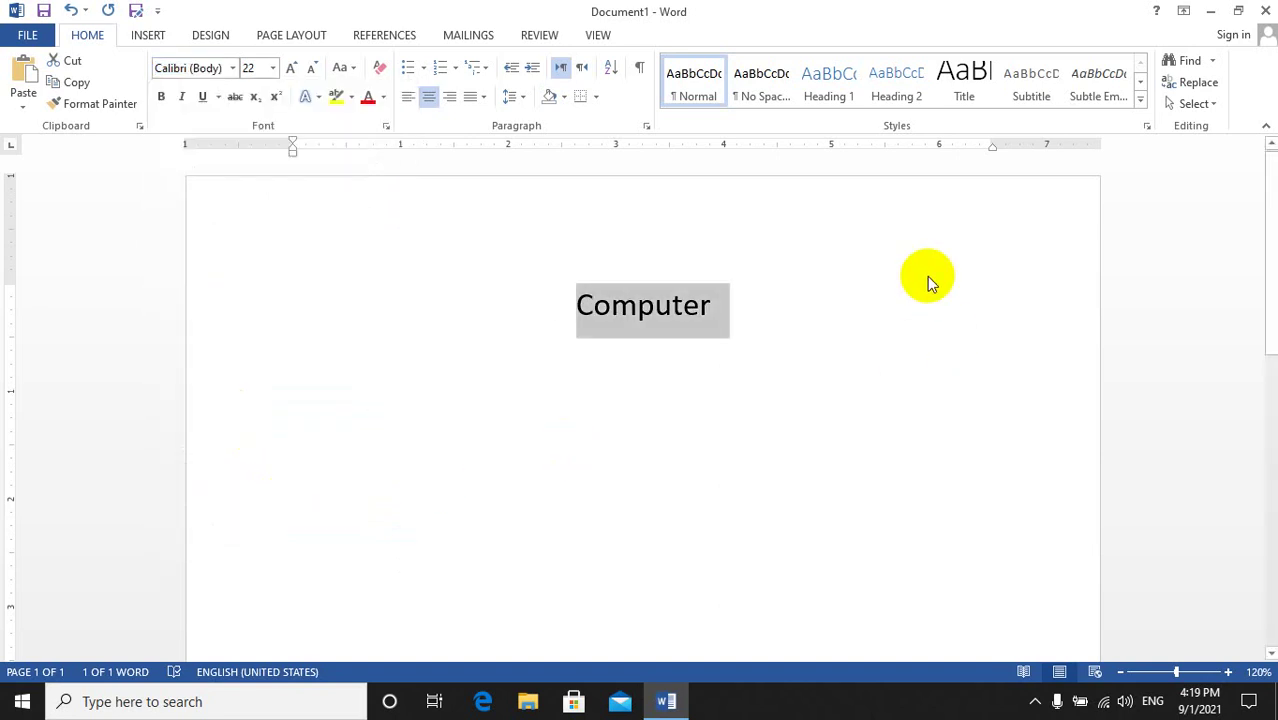
{"action": "left_click", "coordinate": [1265, 10]}
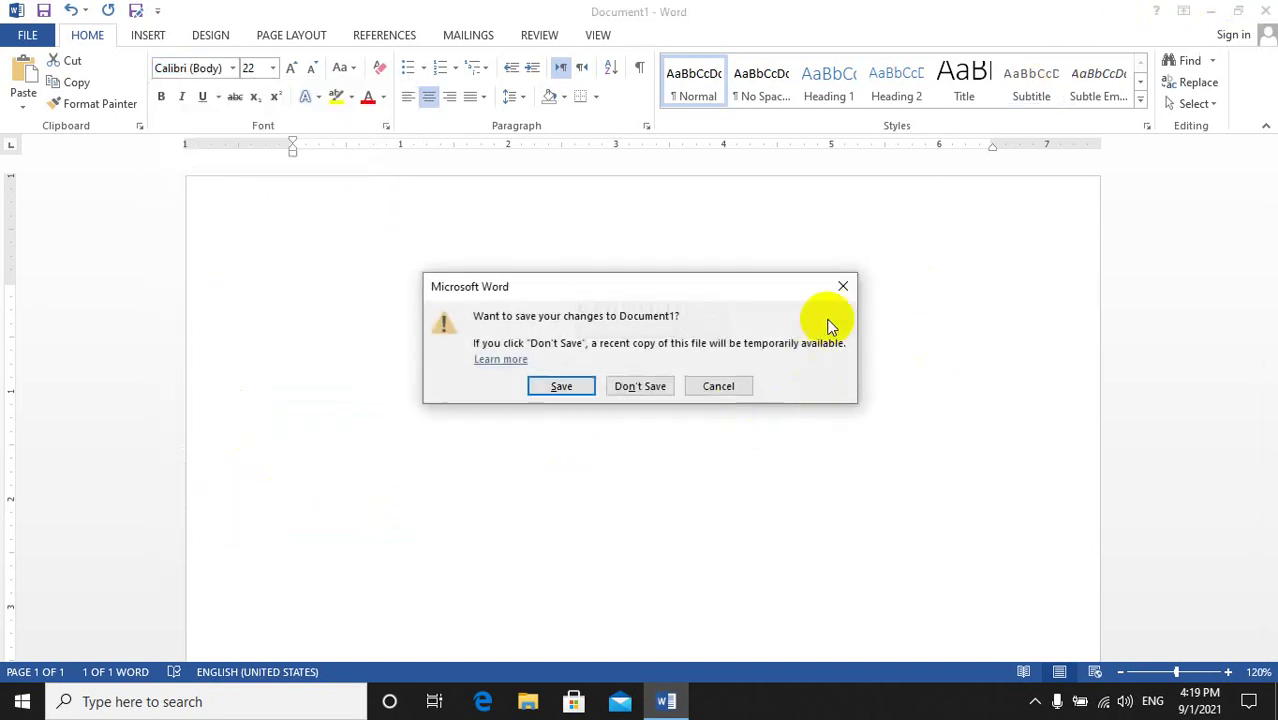
{"action": "left_click", "coordinate": [843, 287]}
{"action": "left_click", "coordinate": [1207, 10]}
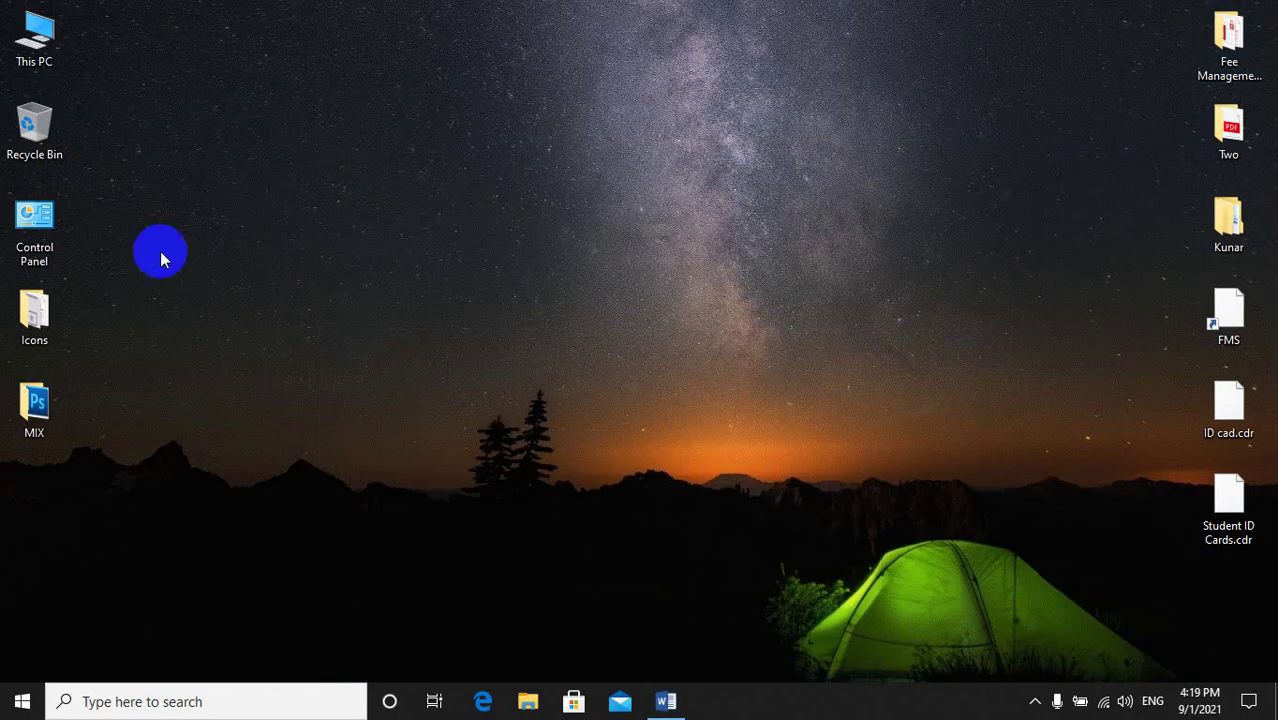
Step: Look through the Software folder inside D Drive on Local Disk (D:), and close the file window
{"action": "double_click", "coordinate": [34, 32]}
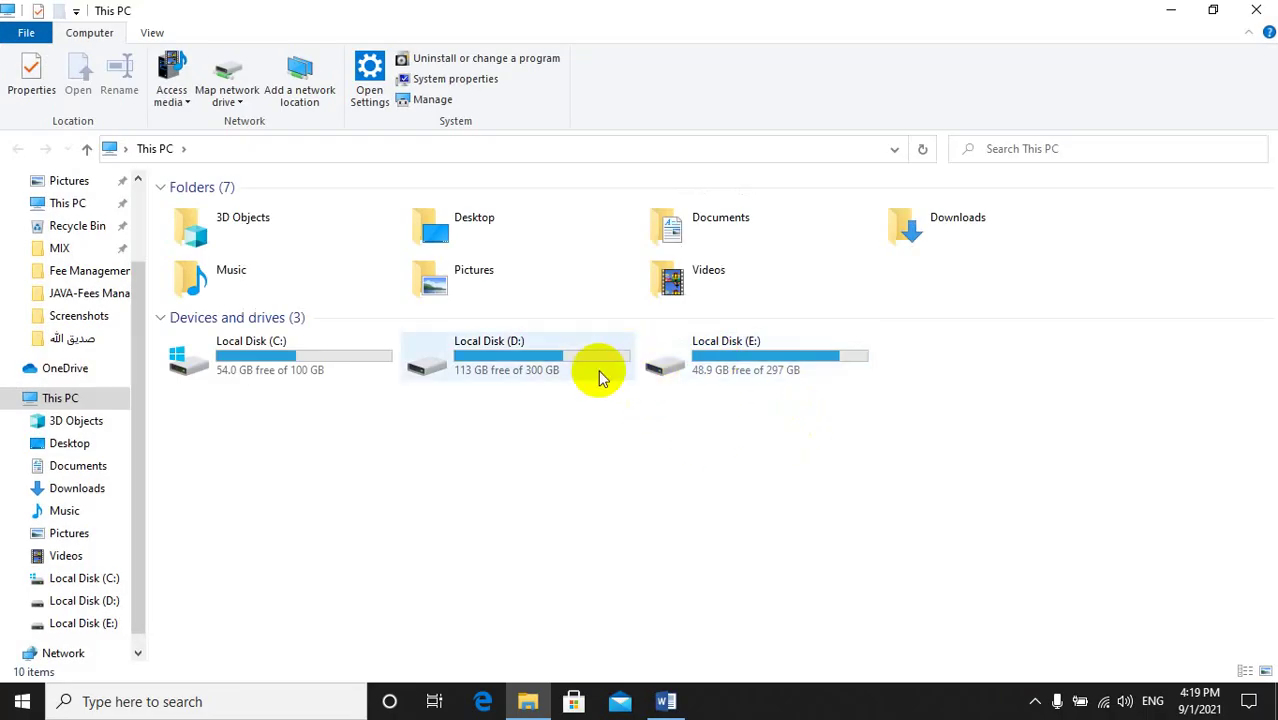
{"action": "double_click", "coordinate": [542, 349]}
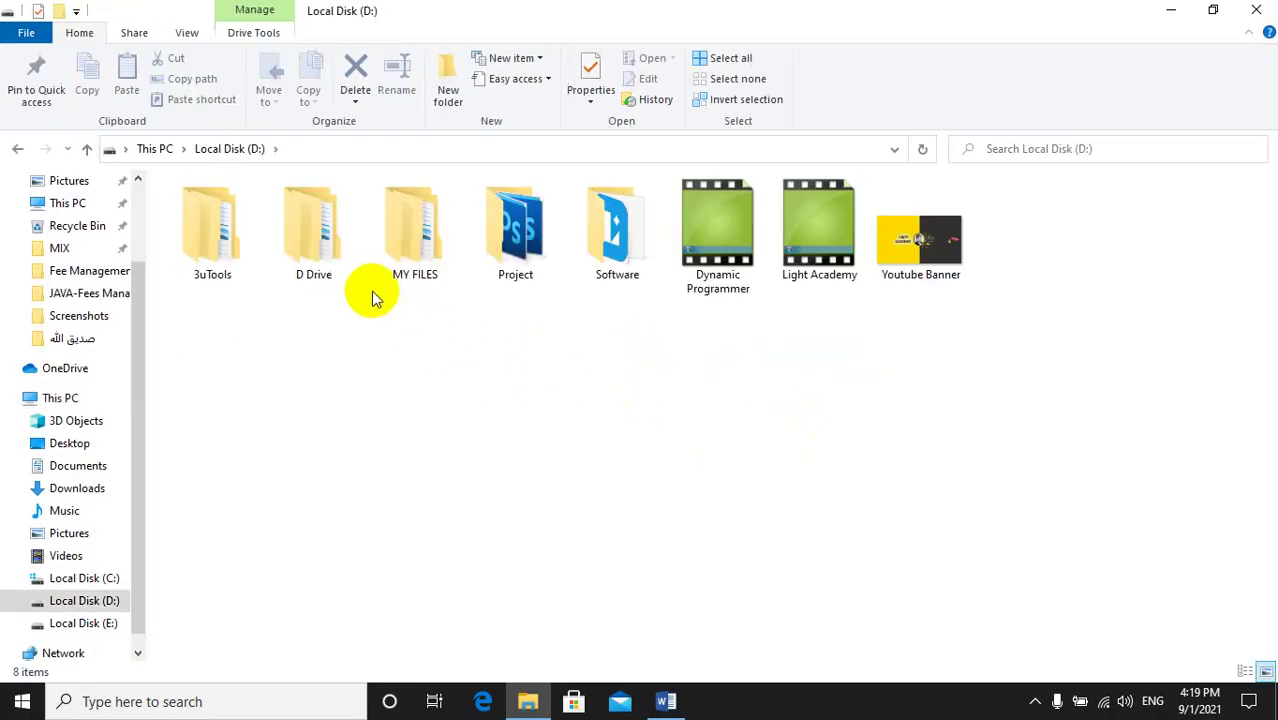
{"action": "double_click", "coordinate": [318, 224]}
{"action": "left_click", "coordinate": [415, 222]}
{"action": "double_click", "coordinate": [415, 222]}
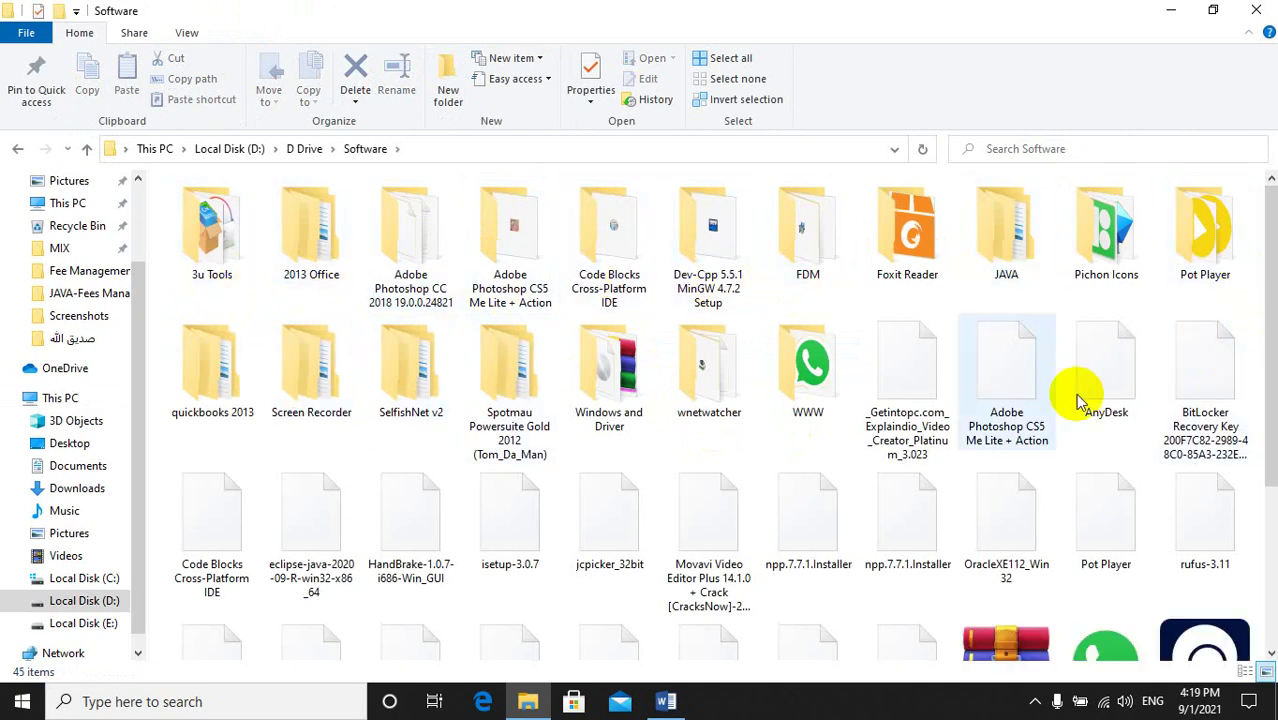
{"action": "scroll", "coordinate": [485, 565], "scroll_direction": "down", "scroll_amount": 3}
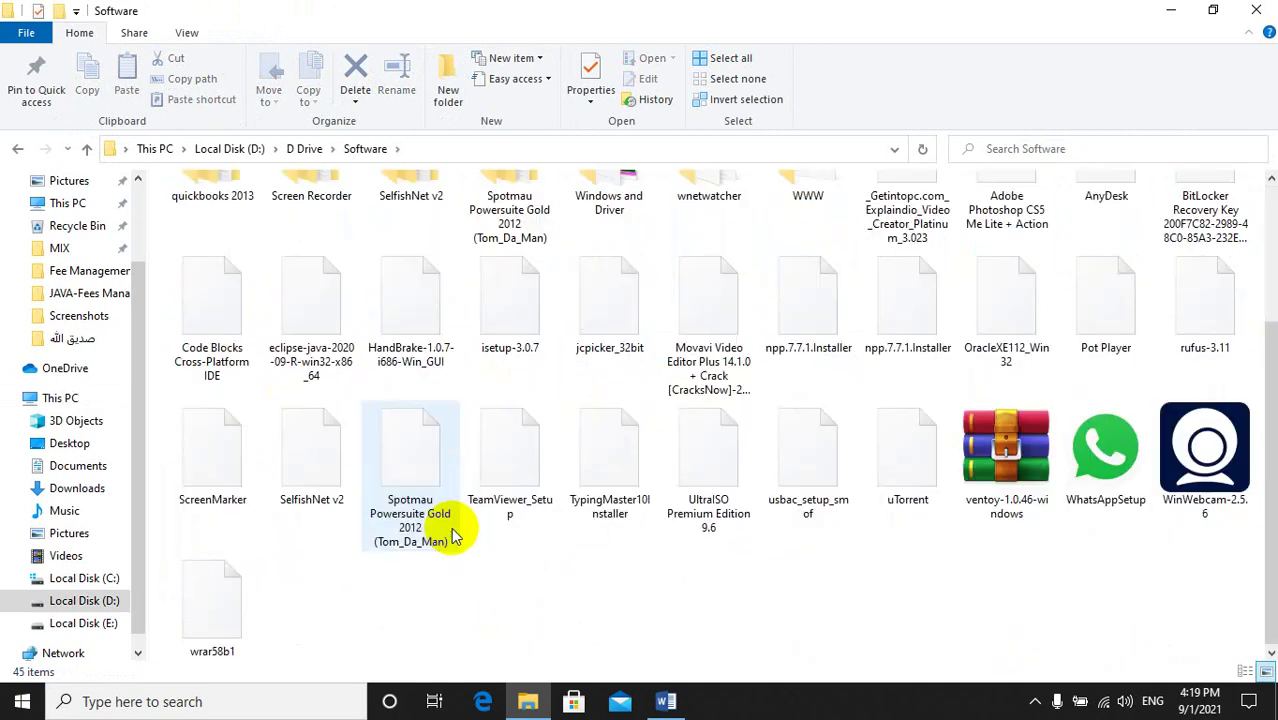
{"action": "left_click", "coordinate": [1256, 10]}
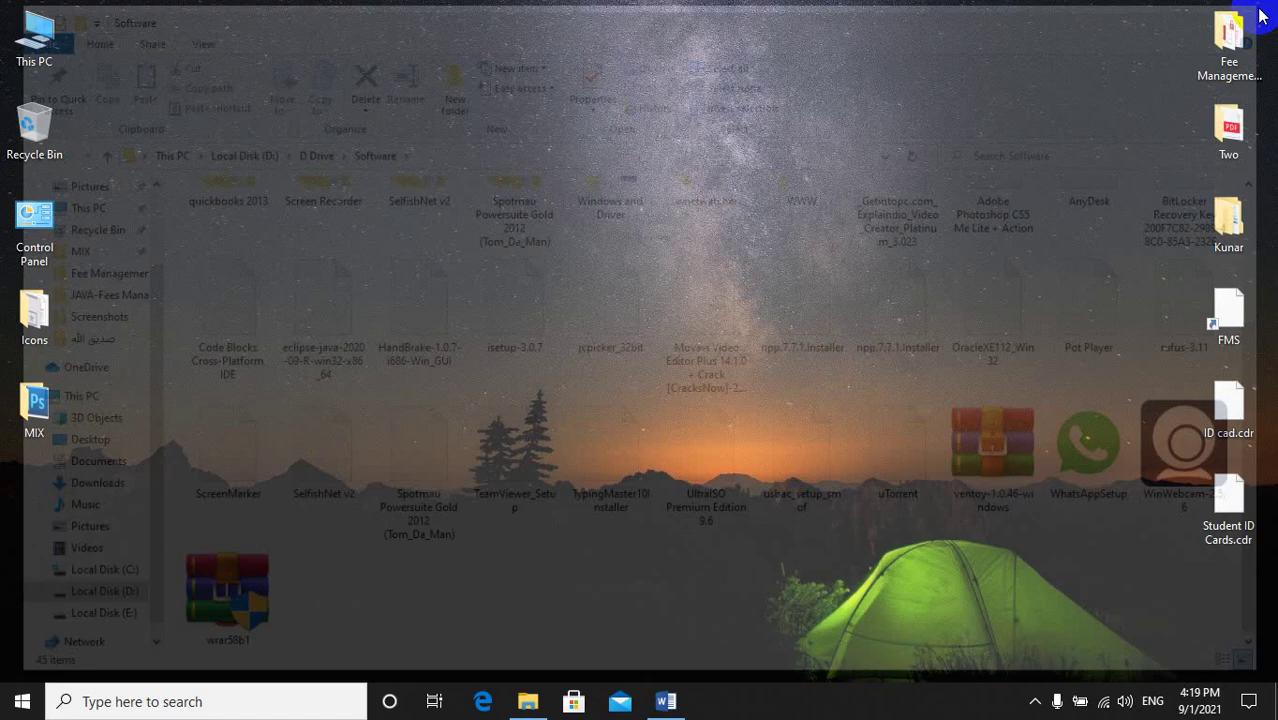
Step: Open the Fonts folder from Control Panel and copy the Agency FB font files to the desktop
{"action": "double_click", "coordinate": [58, 212]}
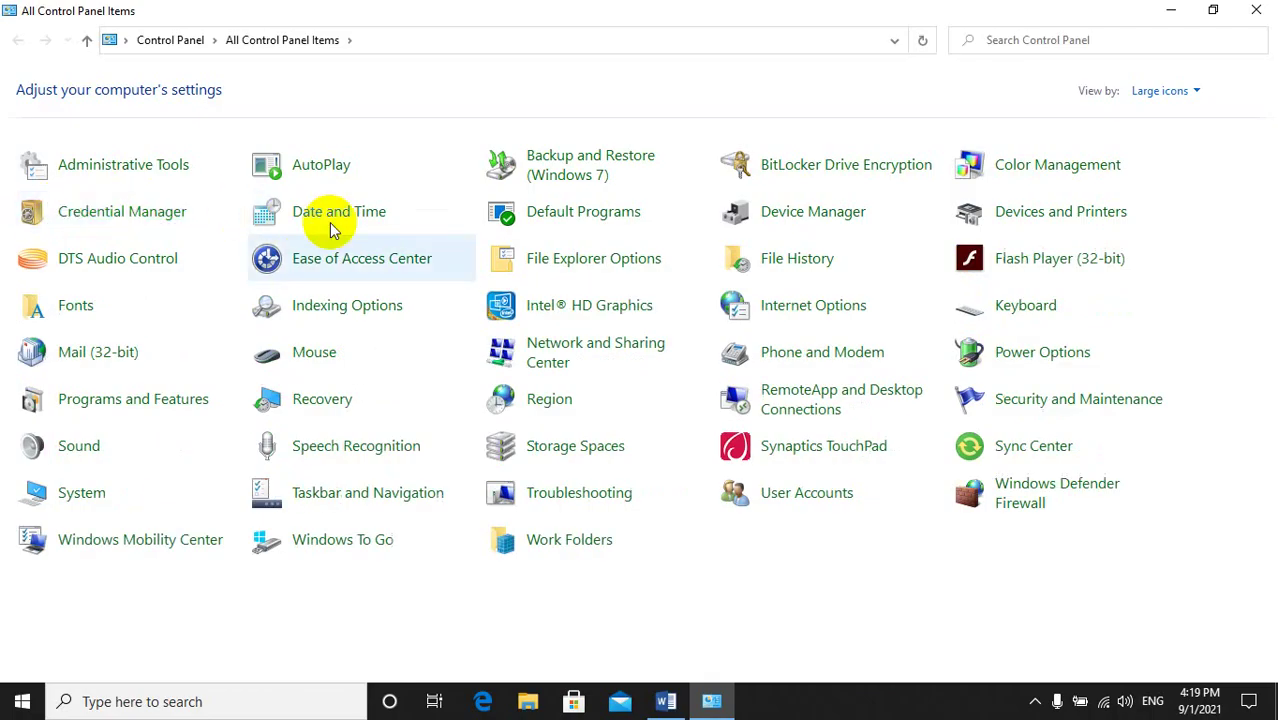
{"action": "left_click", "coordinate": [76, 306]}
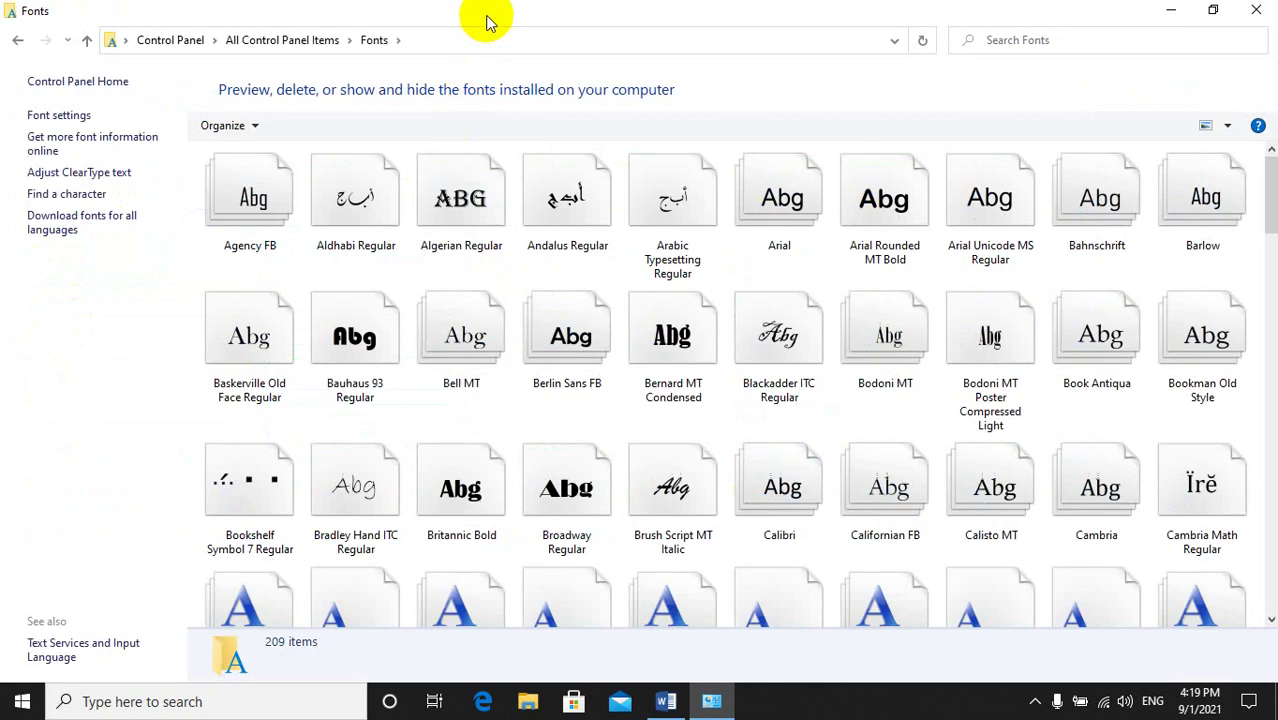
{"action": "left_click_drag", "start_coordinate": [485, 23], "coordinate": [508, 77]}
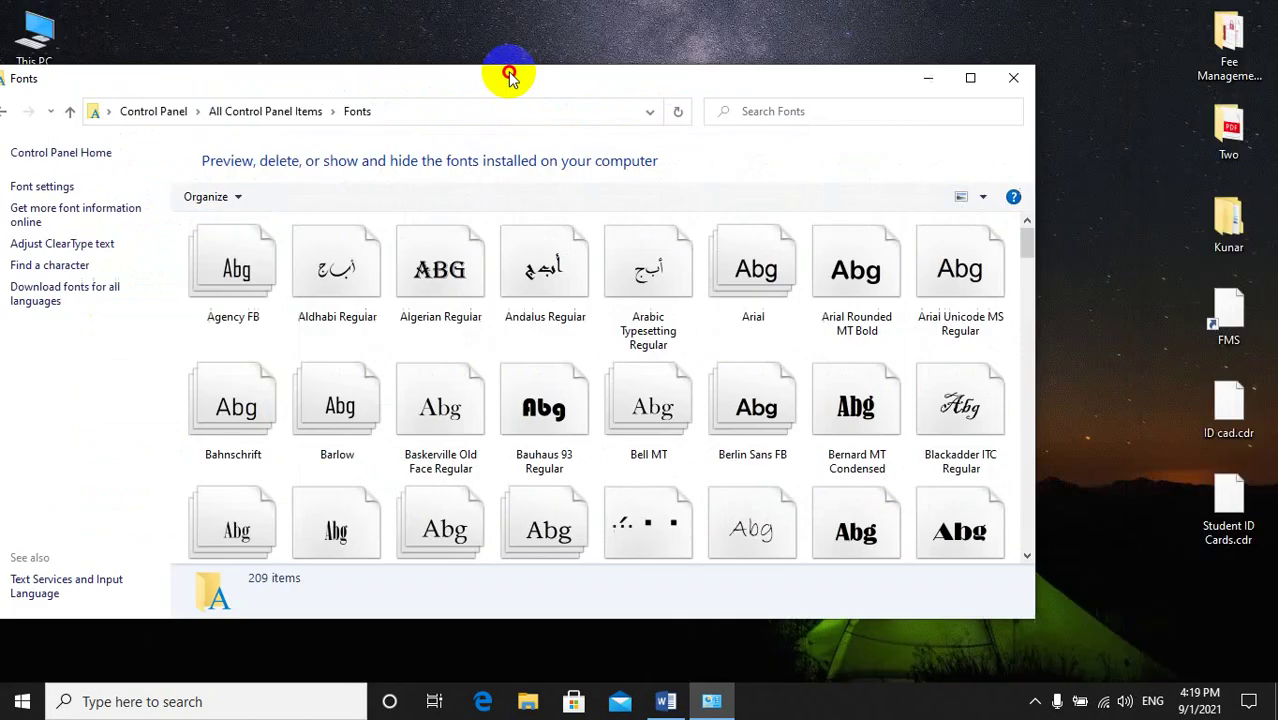
{"action": "left_click_drag", "start_coordinate": [210, 274], "coordinate": [1086, 121]}
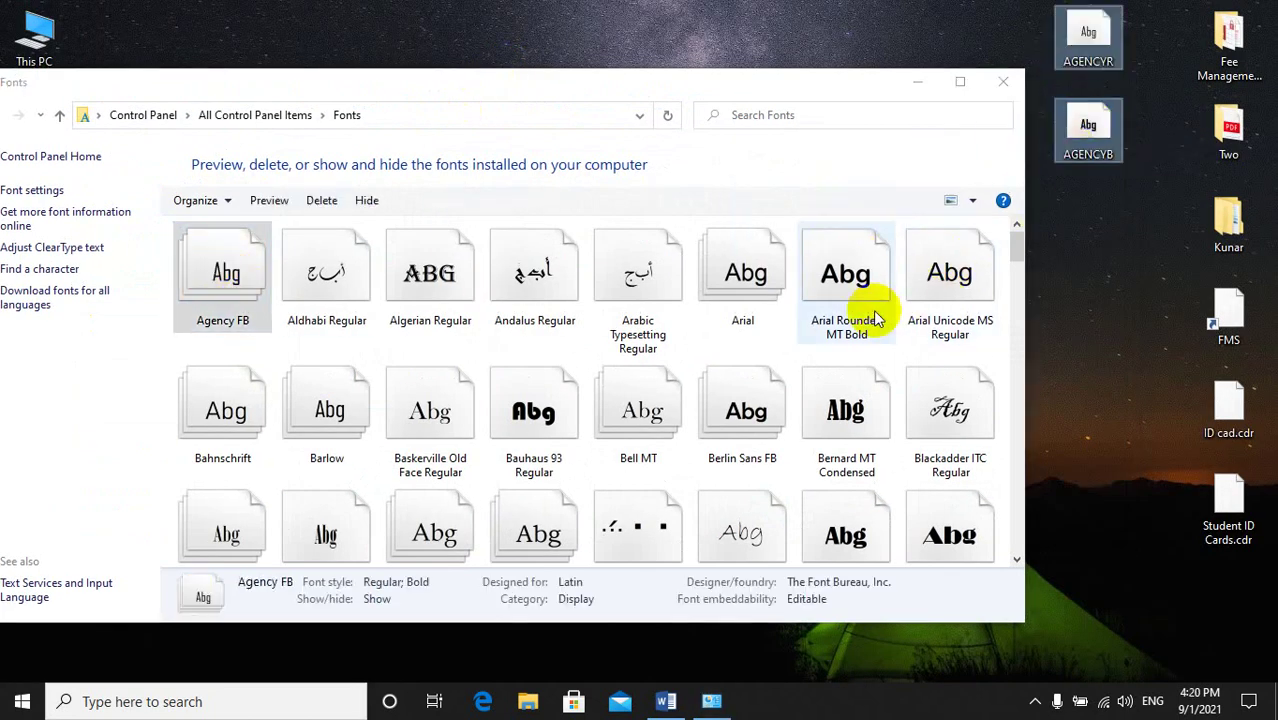
Step: Delete the Agency FB font family from the installed fonts and close the Fonts window
{"action": "left_click", "coordinate": [227, 272]}
{"action": "right_click", "coordinate": [228, 274]}
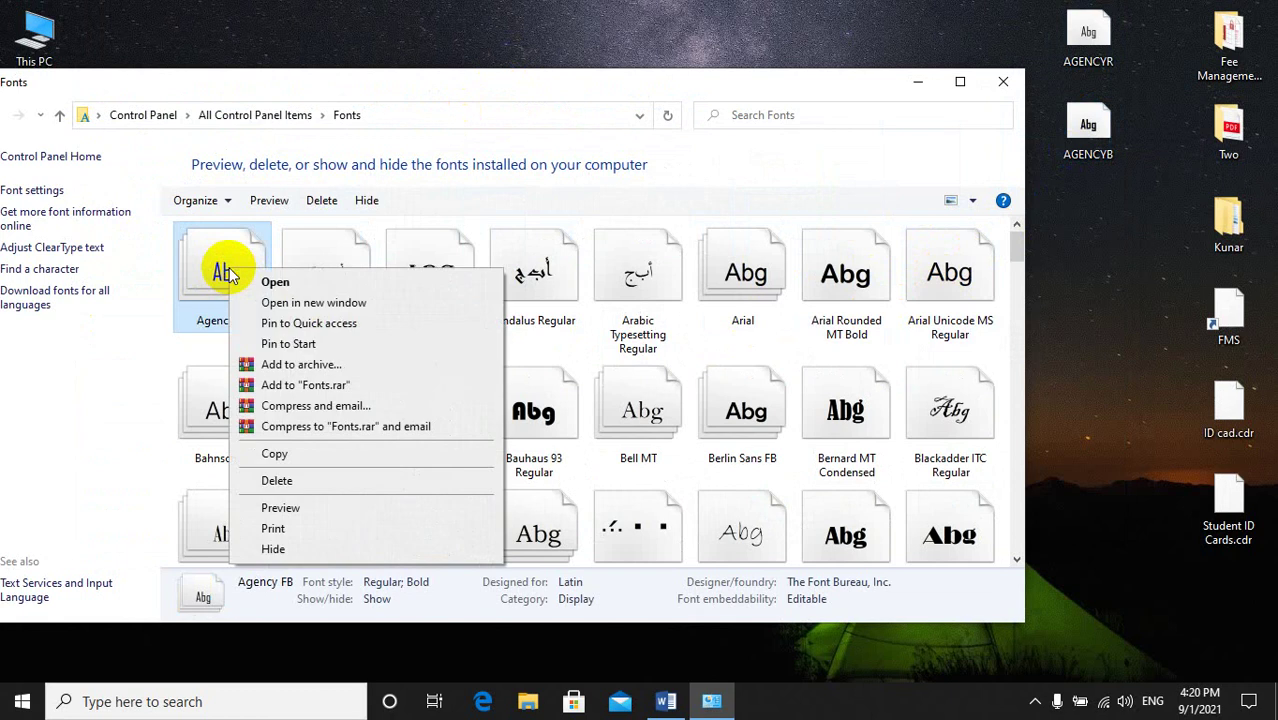
{"action": "left_click", "coordinate": [284, 481]}
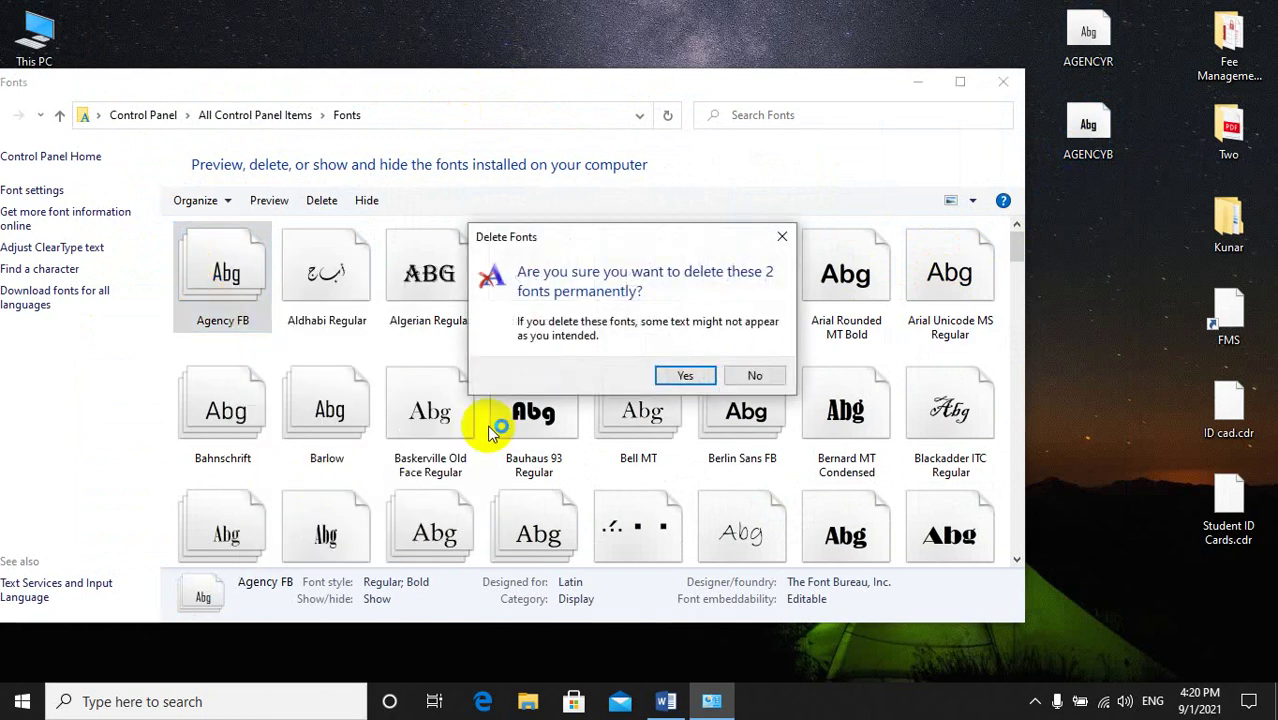
{"action": "left_click", "coordinate": [688, 375]}
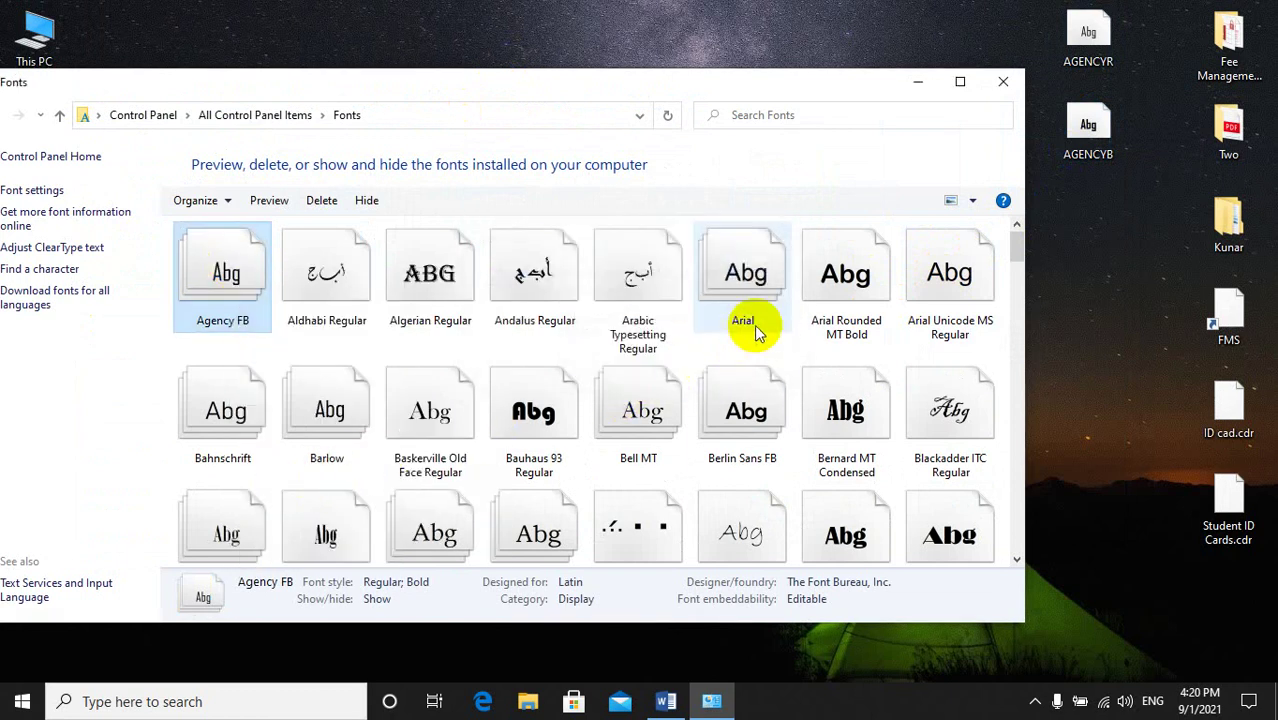
{"action": "left_click", "coordinate": [962, 84]}
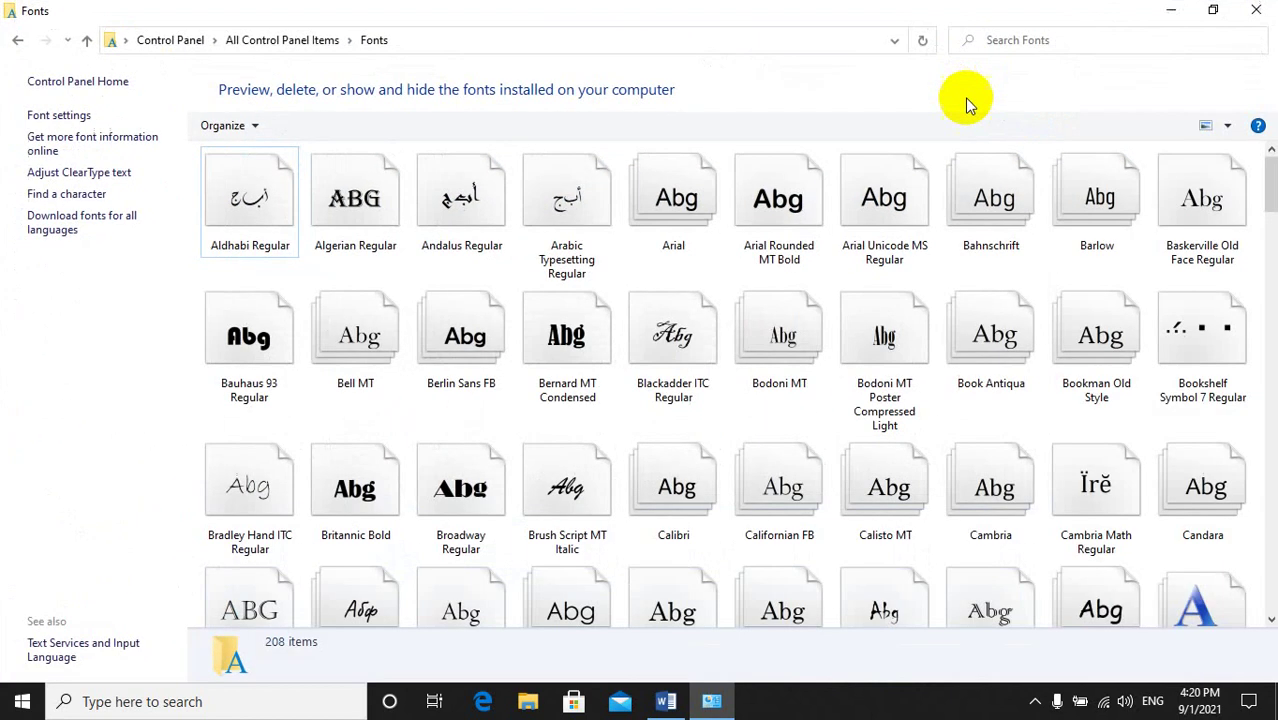
{"action": "left_click", "coordinate": [1255, 10]}
Step: Arrange the AGENCYR and AGENCYB font files apart from each other in the open area of the desktop
{"action": "left_click_drag", "start_coordinate": [1084, 40], "coordinate": [525, 115]}
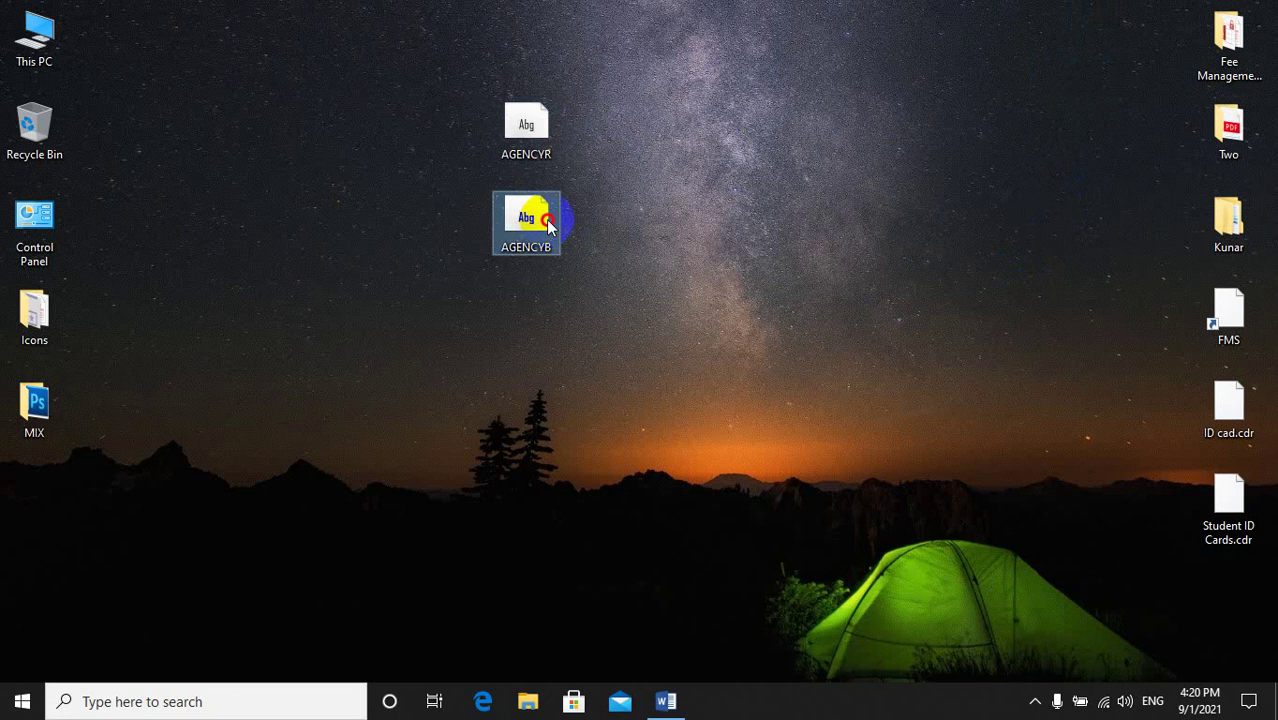
{"action": "left_click_drag", "start_coordinate": [548, 224], "coordinate": [621, 140]}
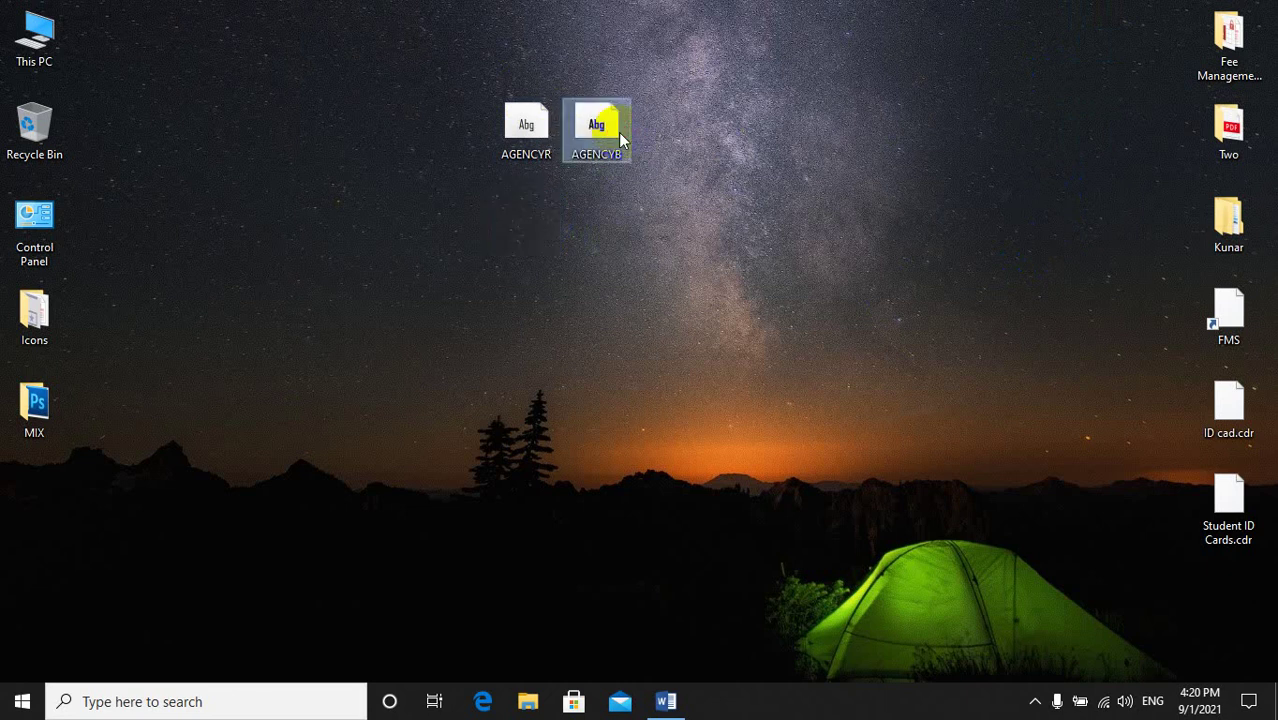
{"action": "left_click", "coordinate": [655, 252]}
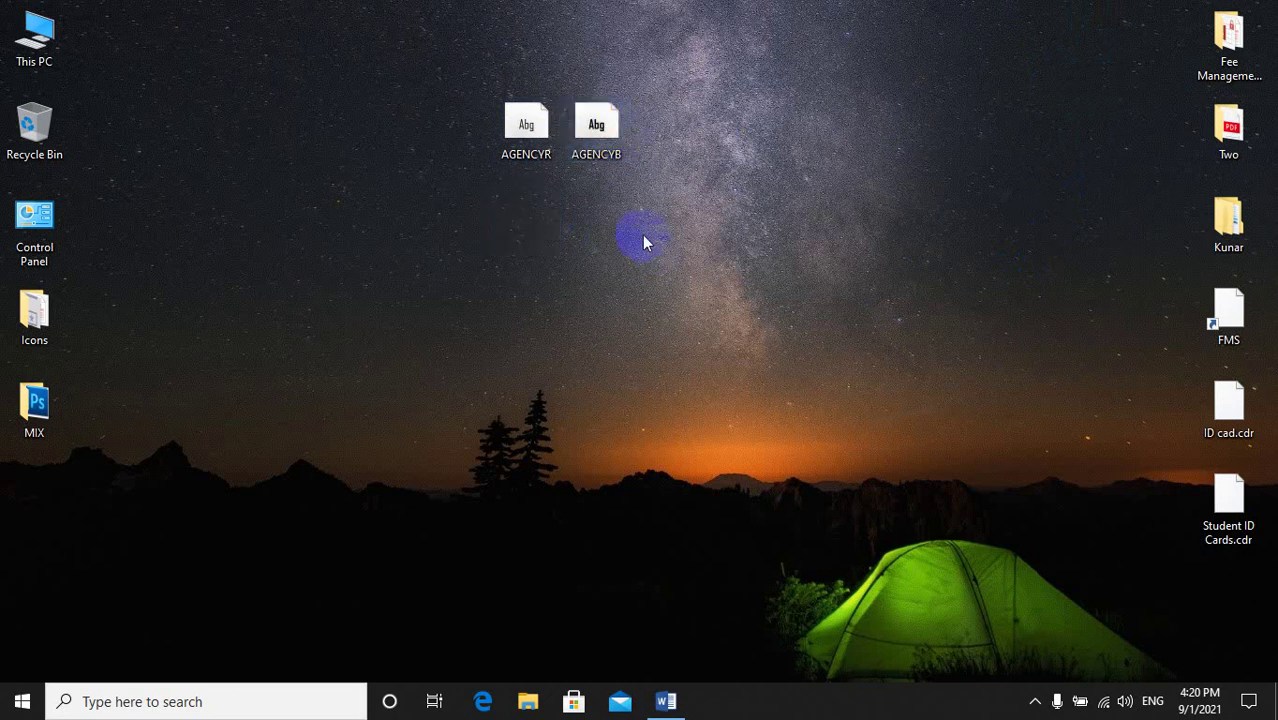
{"action": "left_click_drag", "start_coordinate": [598, 138], "coordinate": [272, 178]}
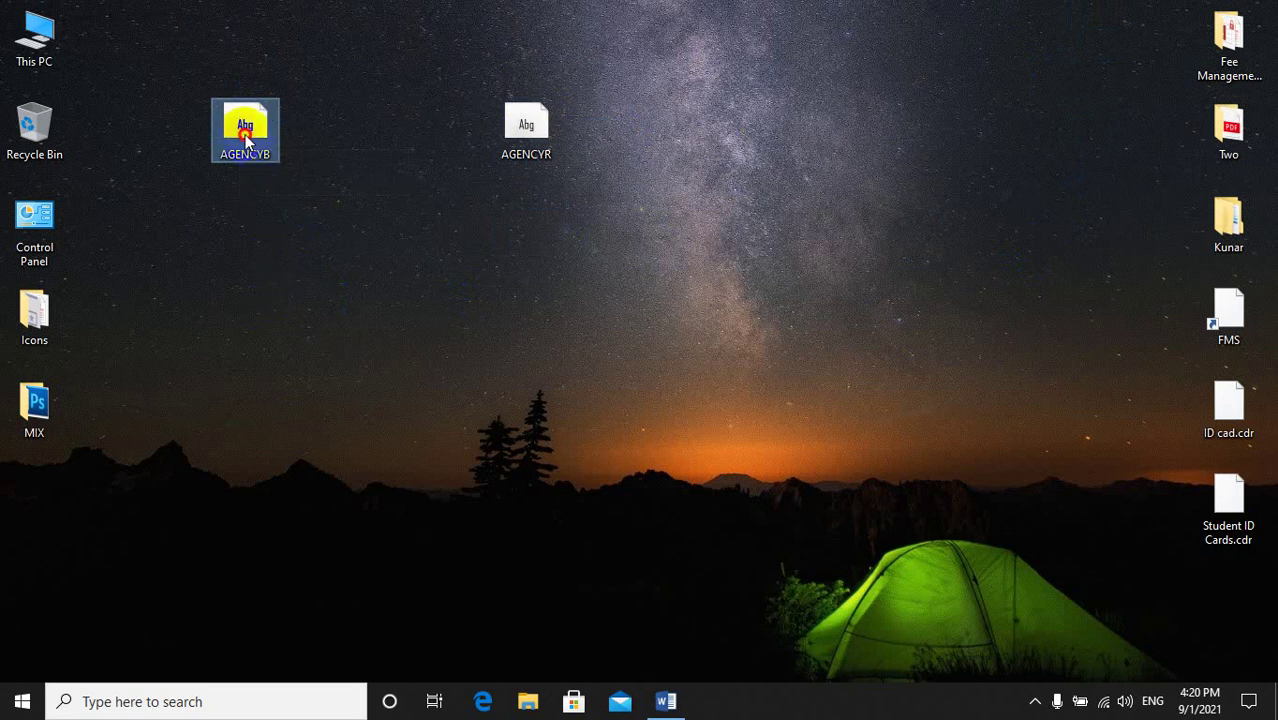
Step: Install Agency FB Bold from the AGENCYB file on the desktop and close its preview
{"action": "double_click", "coordinate": [245, 134]}
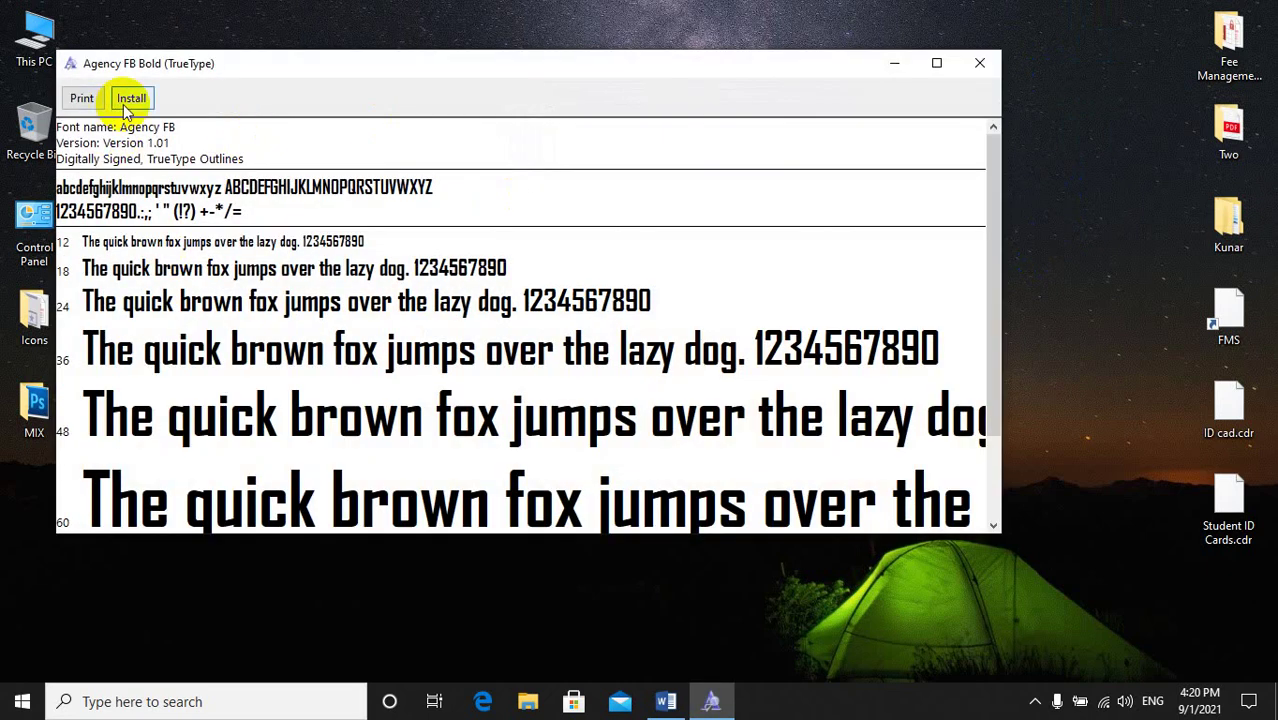
{"action": "left_click", "coordinate": [125, 104]}
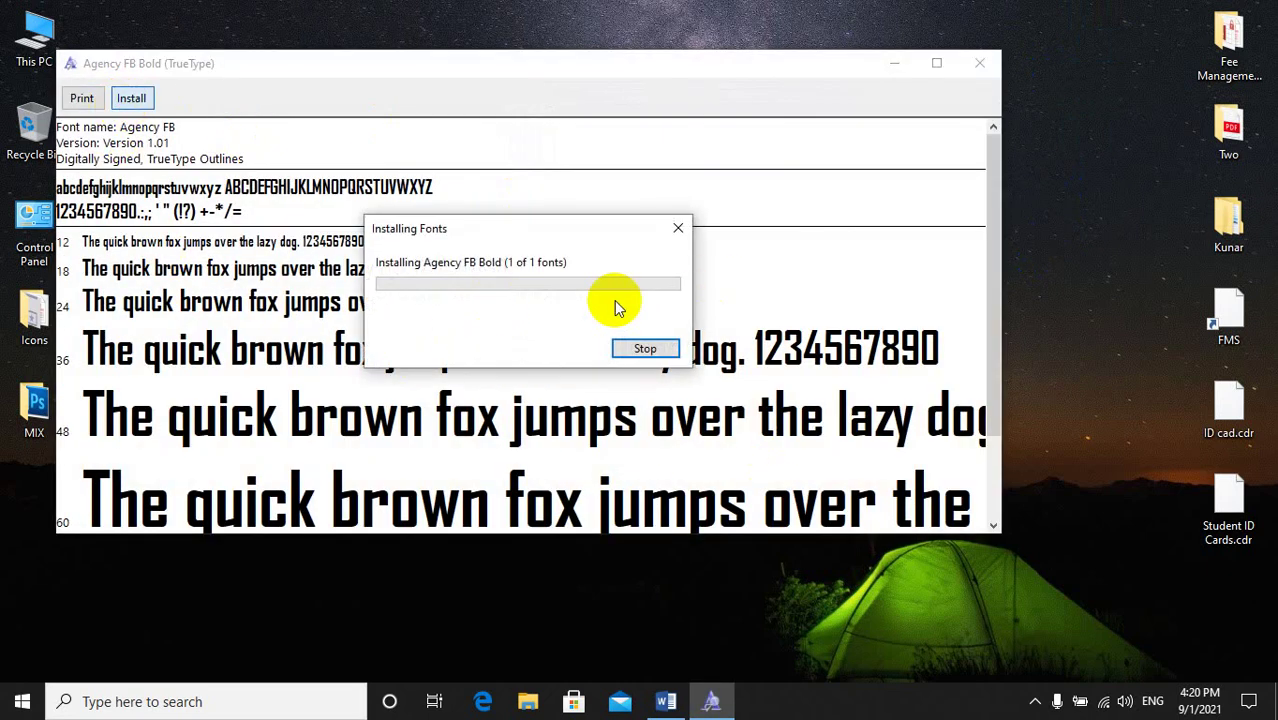
{"action": "left_click", "coordinate": [979, 63]}
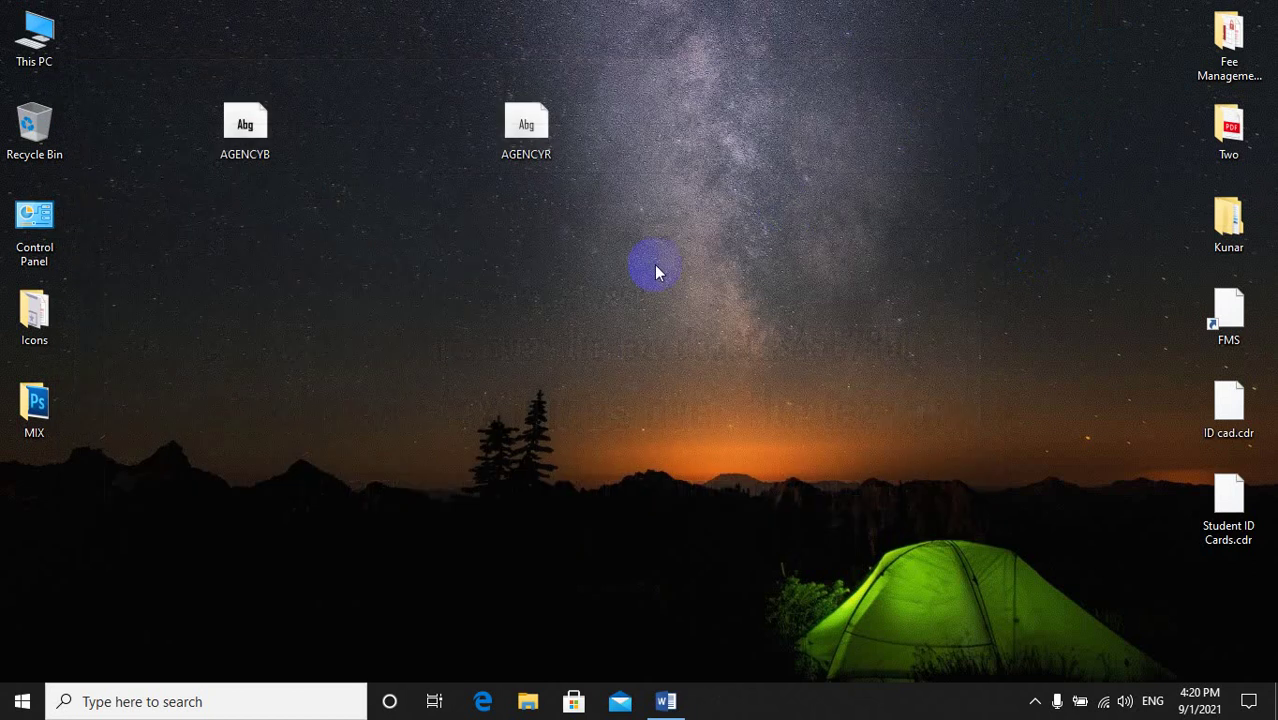
Step: Install the regular Agency FB font from the AGENCYR file on the desktop and close its preview
{"action": "left_click_drag", "start_coordinate": [257, 155], "coordinate": [257, 248]}
{"action": "double_click", "coordinate": [551, 134]}
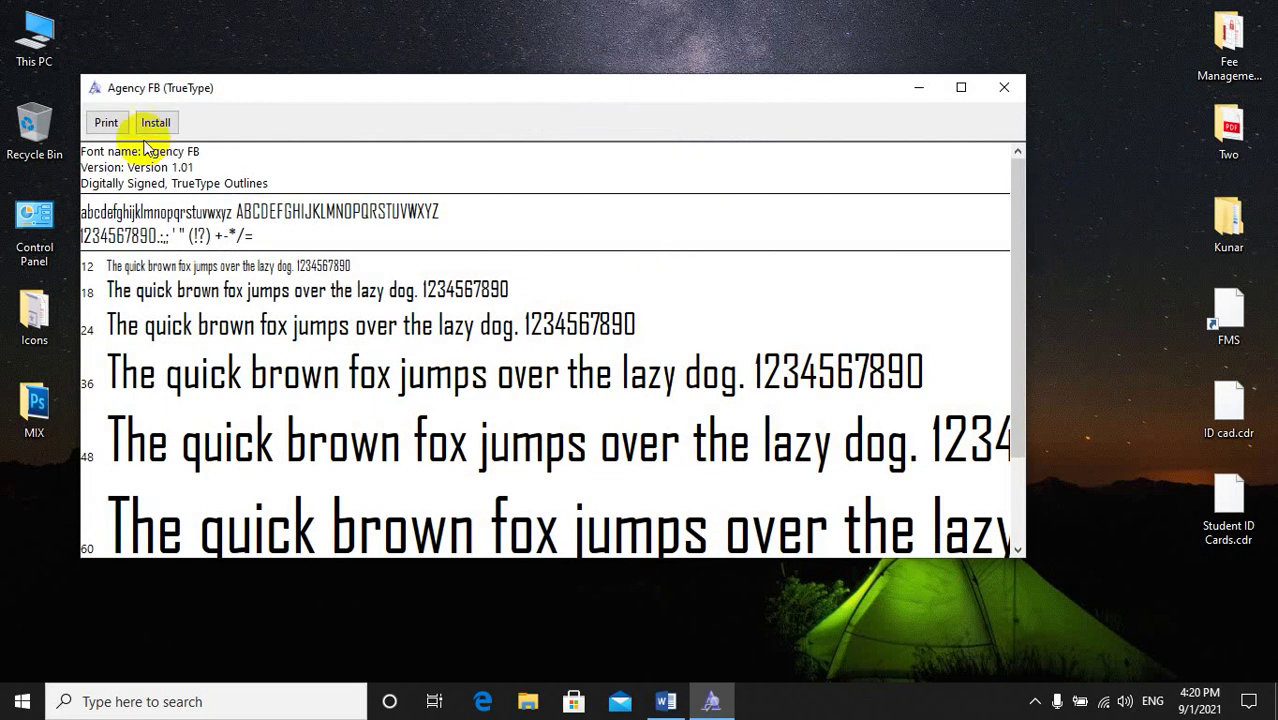
{"action": "left_click", "coordinate": [155, 122]}
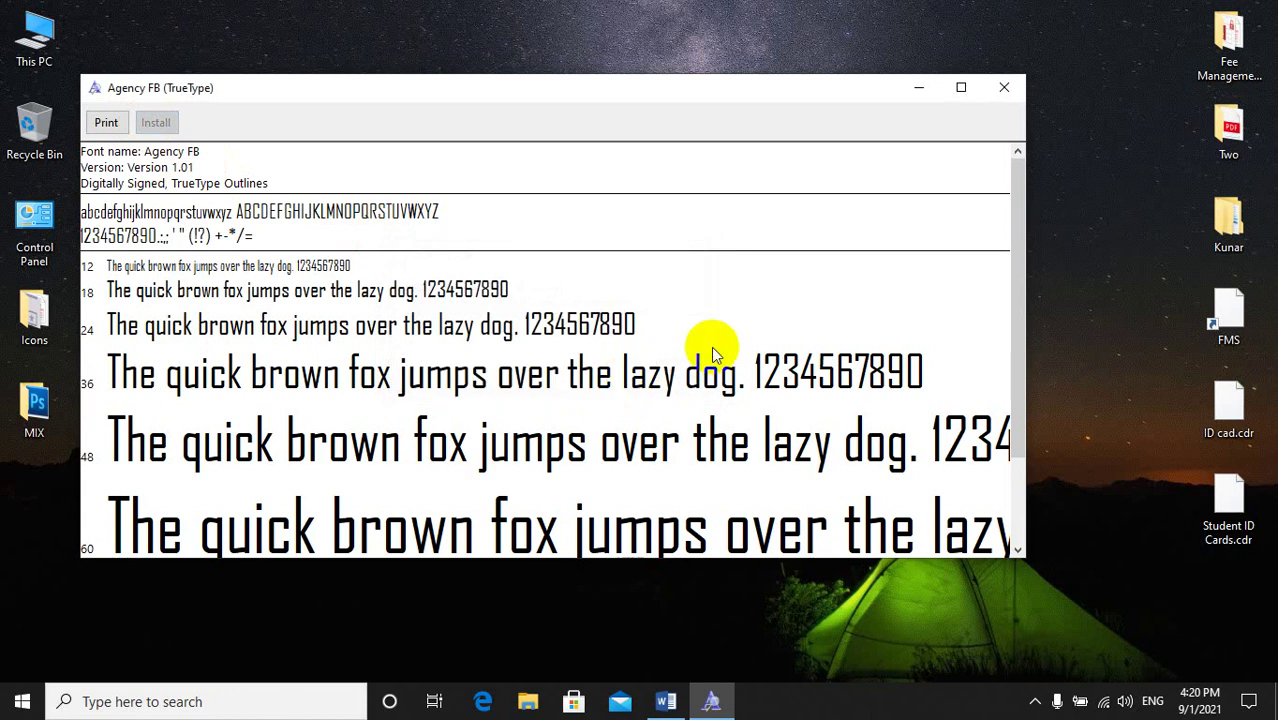
{"action": "left_click", "coordinate": [1004, 88]}
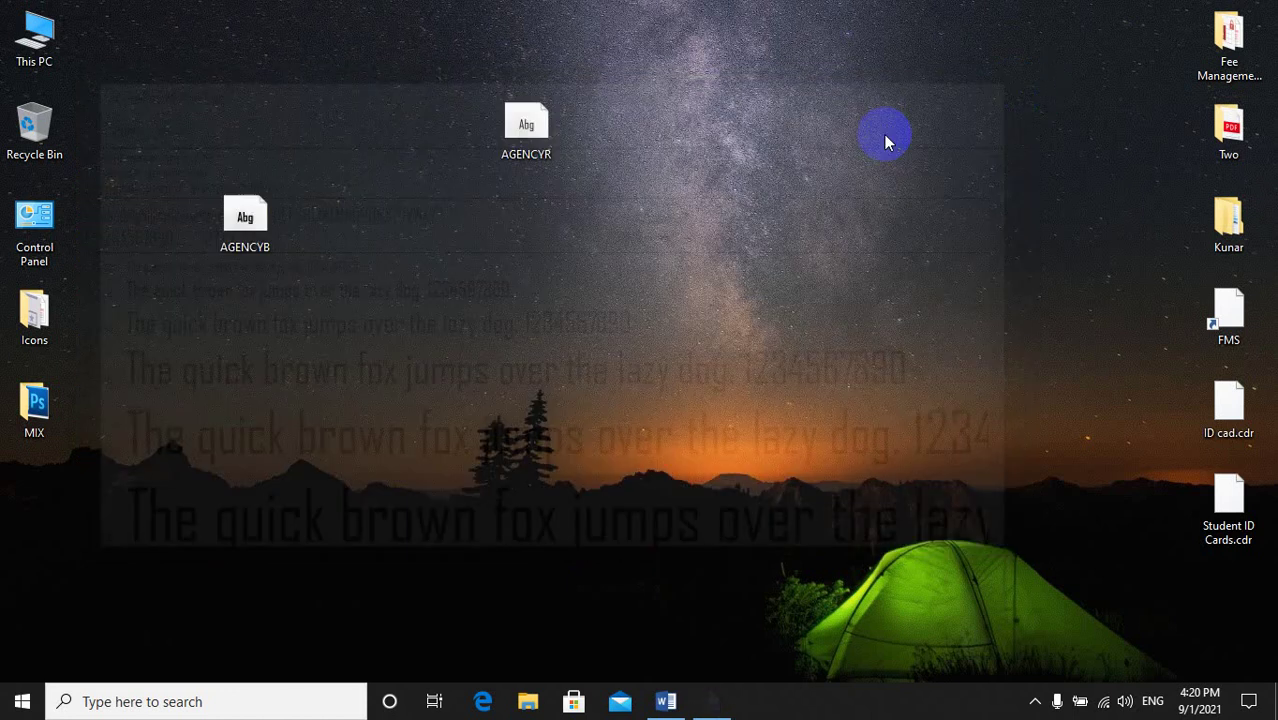
Step: Gather the AGENCYB and AGENCYR font files side by side and permanently delete both from the desktop
{"action": "left_click_drag", "start_coordinate": [243, 225], "coordinate": [450, 150]}
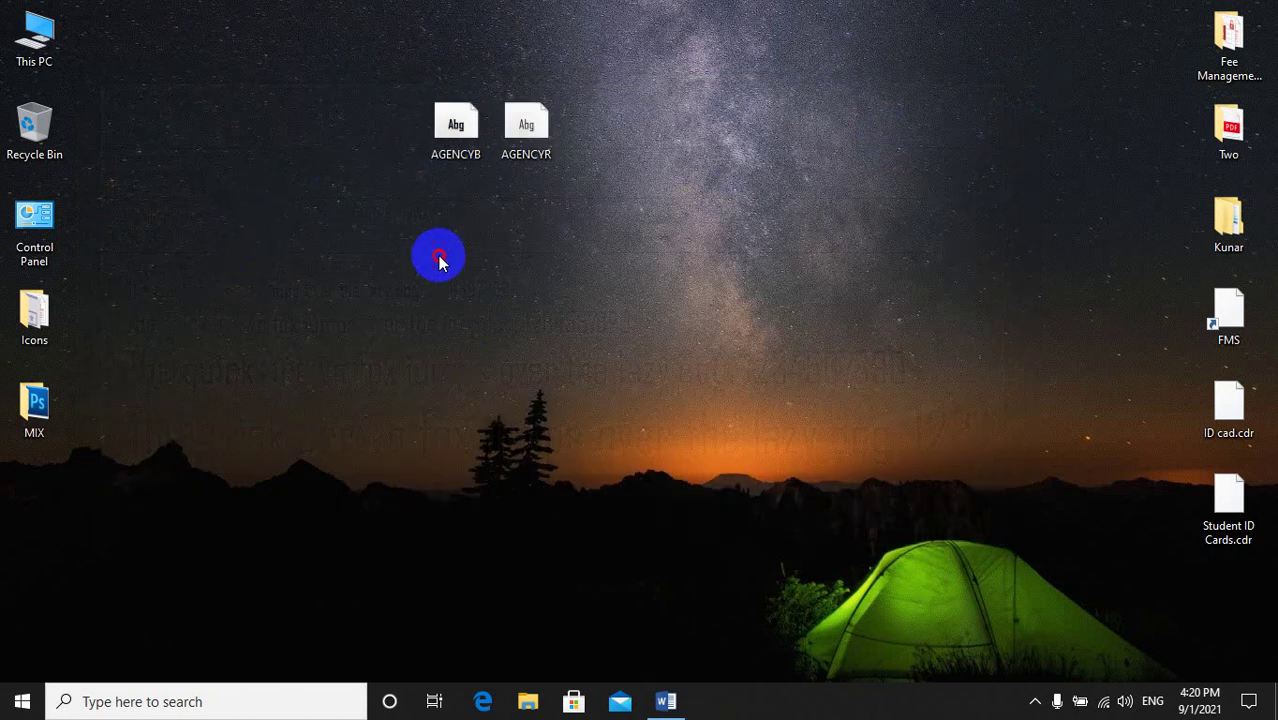
{"action": "left_click_drag", "start_coordinate": [437, 262], "coordinate": [567, 72]}
{"action": "key", "text": "shift+Delete"}
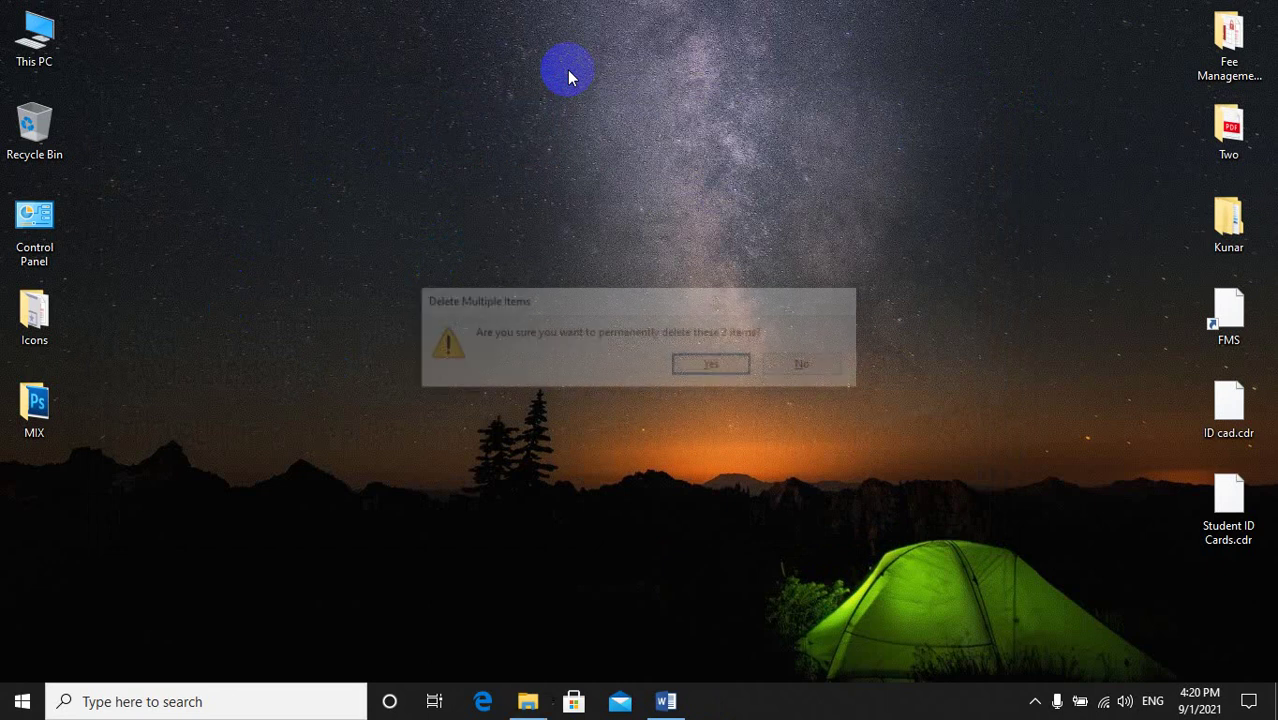
{"action": "key", "text": "Return"}
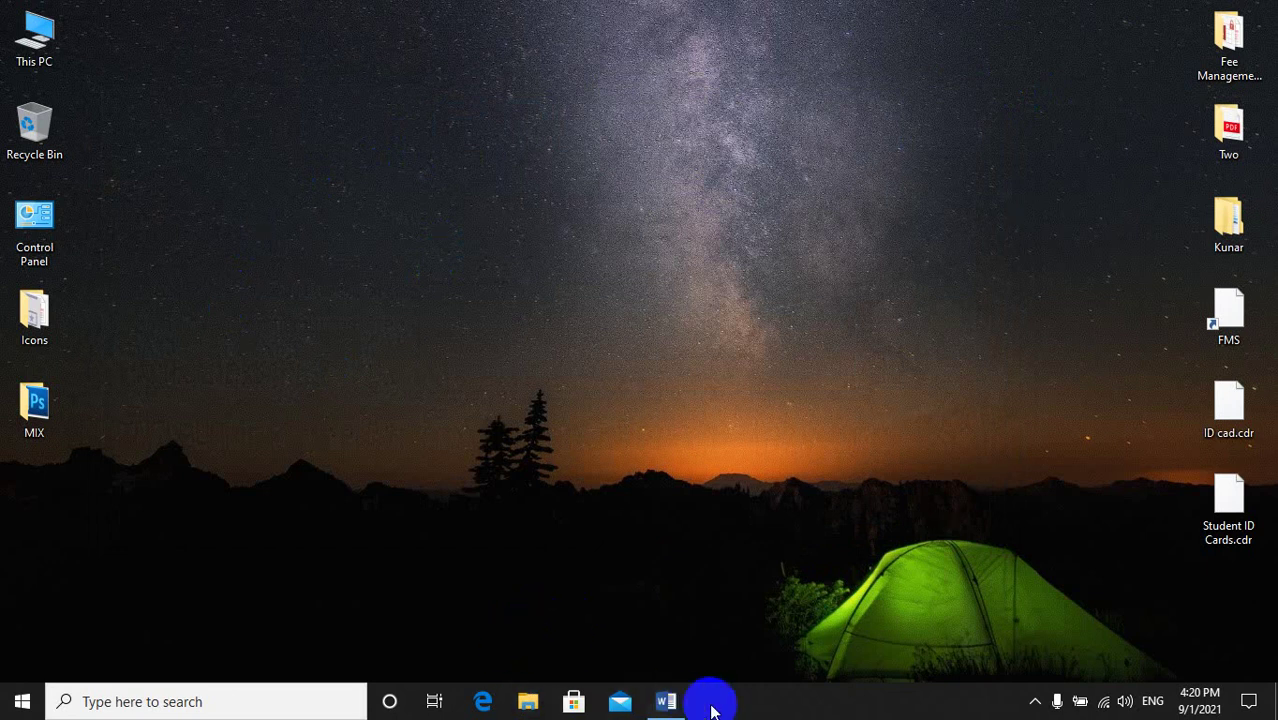
Step: Switch to the Word document and apply the Arial Black font to the selected word "Computer"
{"action": "left_click", "coordinate": [664, 700]}
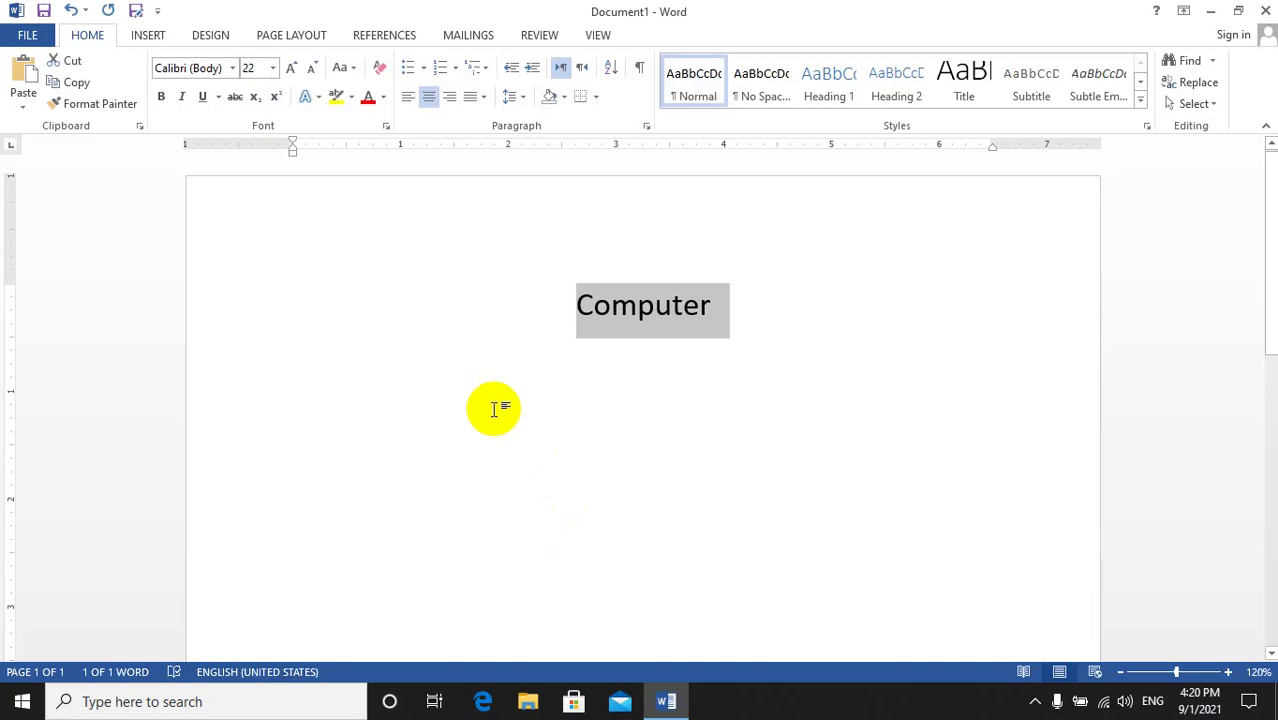
{"action": "left_click", "coordinate": [232, 67]}
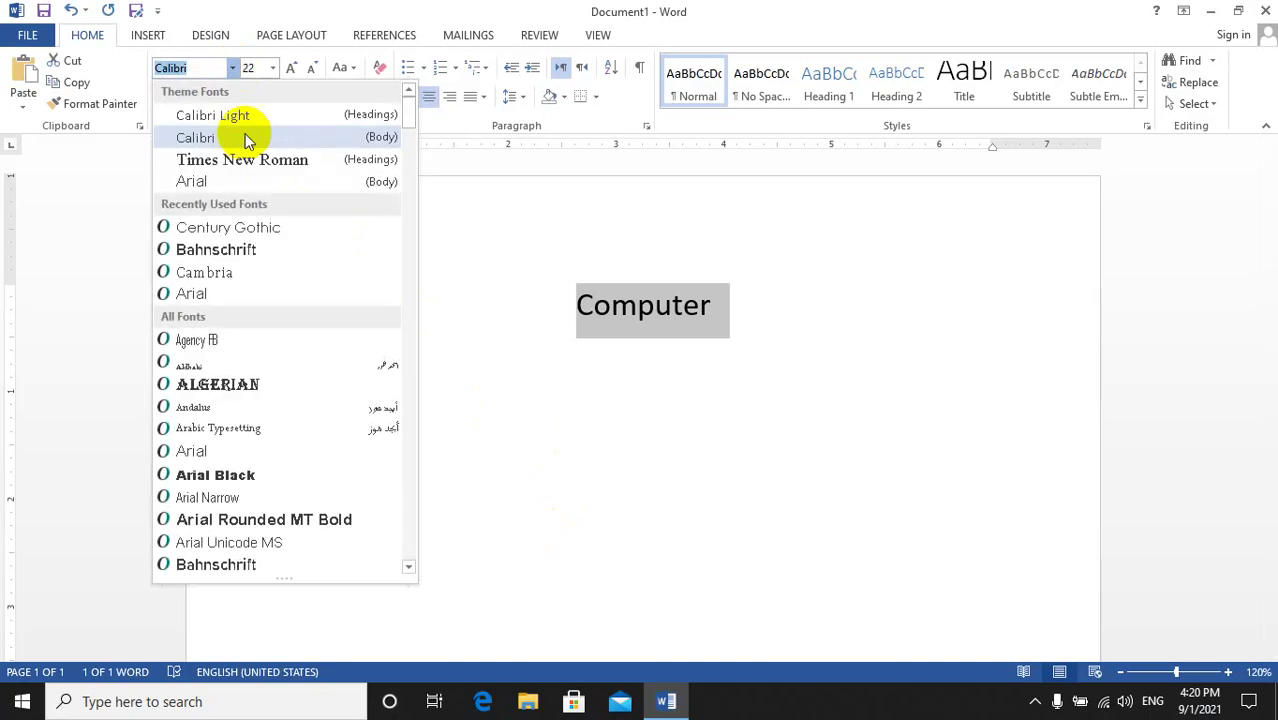
{"action": "left_click", "coordinate": [286, 476]}
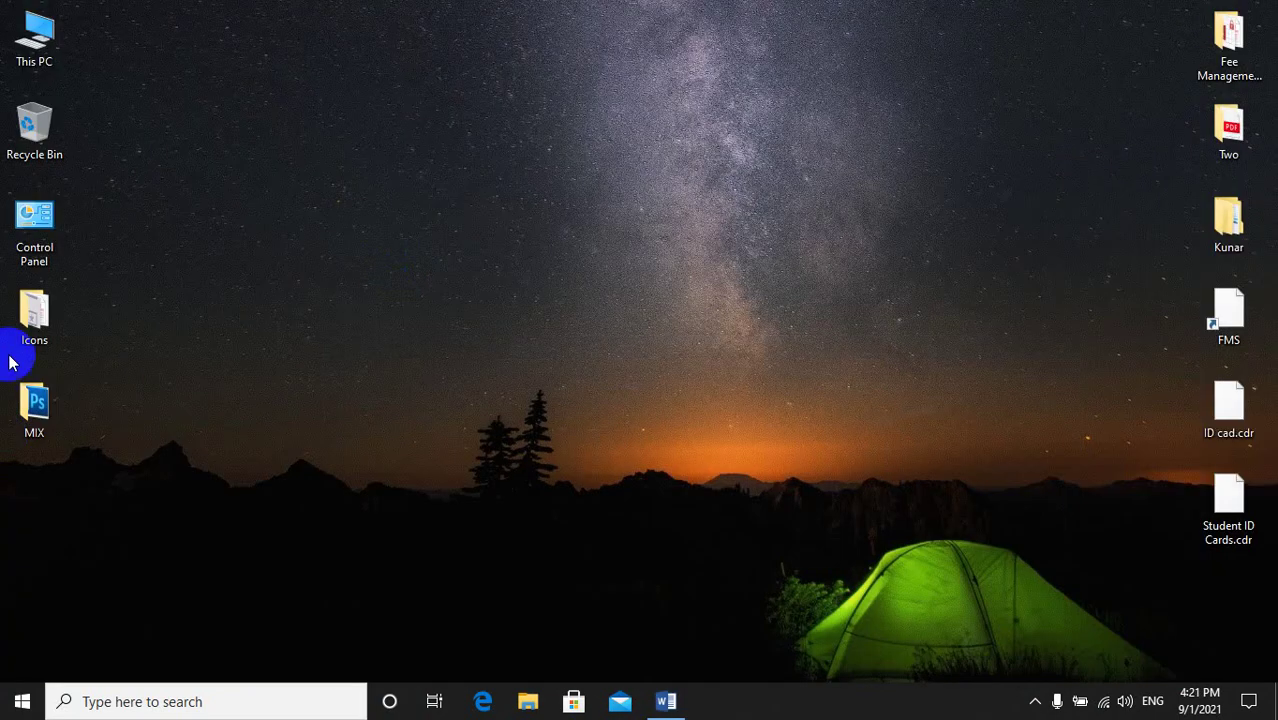
Step: Open Windows Mobility Center from Control Panel, move its window higher and close the Control Panel window
{"action": "double_click", "coordinate": [22, 195]}
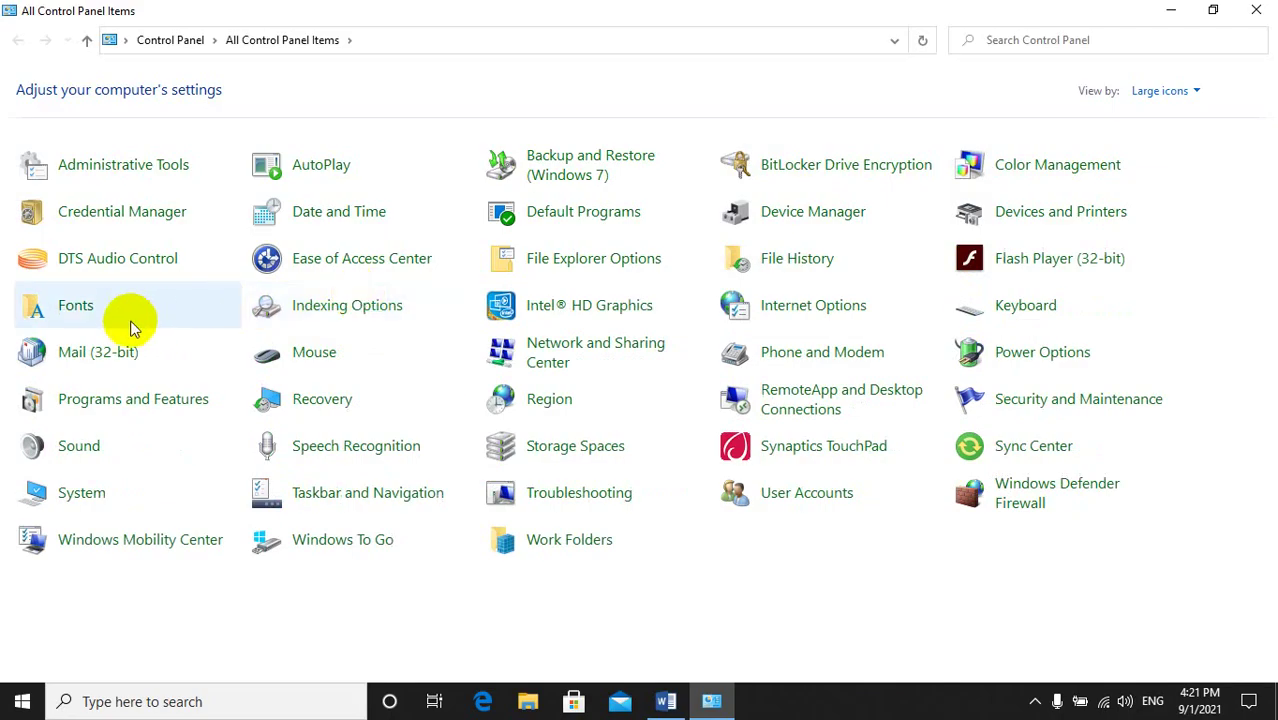
{"action": "left_click", "coordinate": [107, 548]}
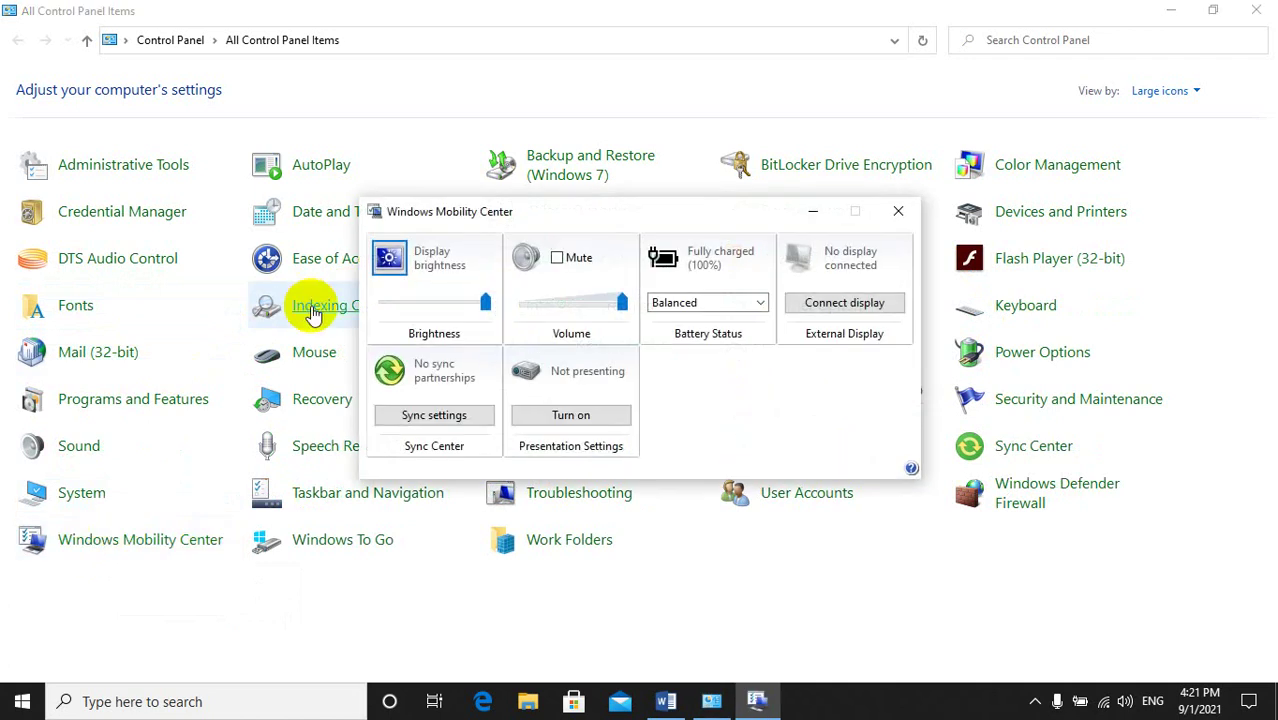
{"action": "left_click_drag", "start_coordinate": [422, 220], "coordinate": [473, 80]}
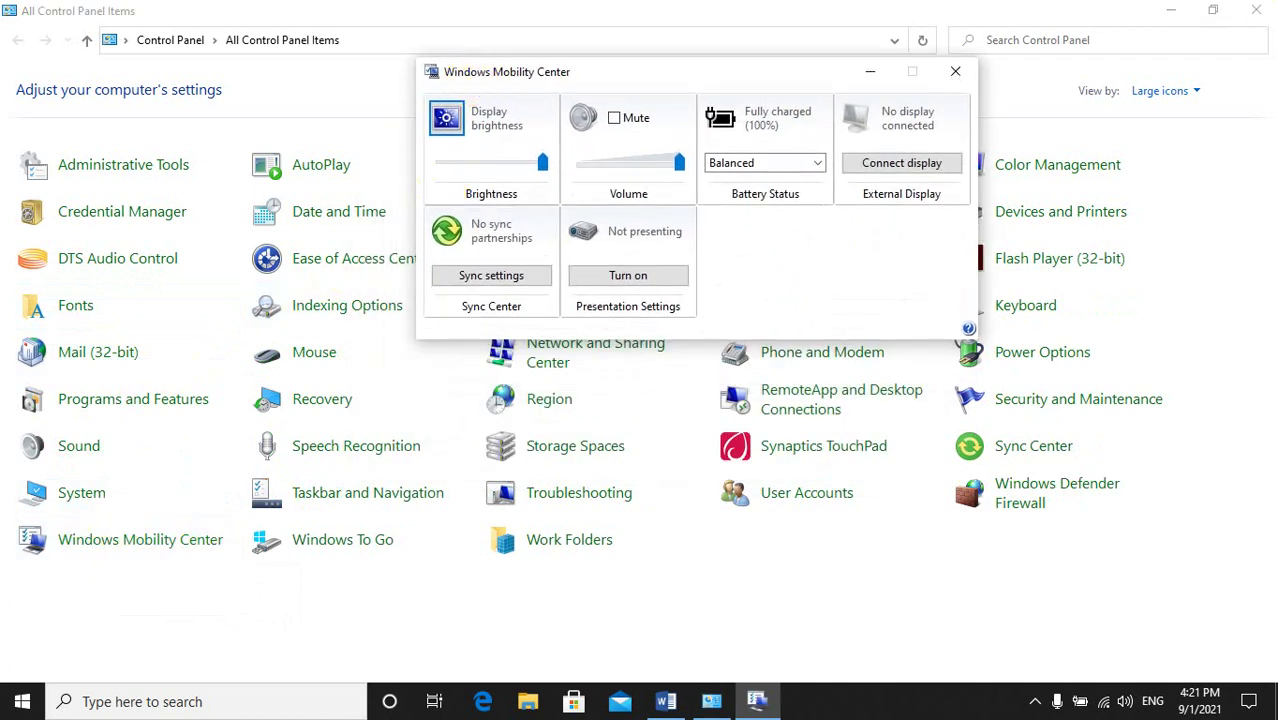
{"action": "left_click", "coordinate": [1256, 10]}
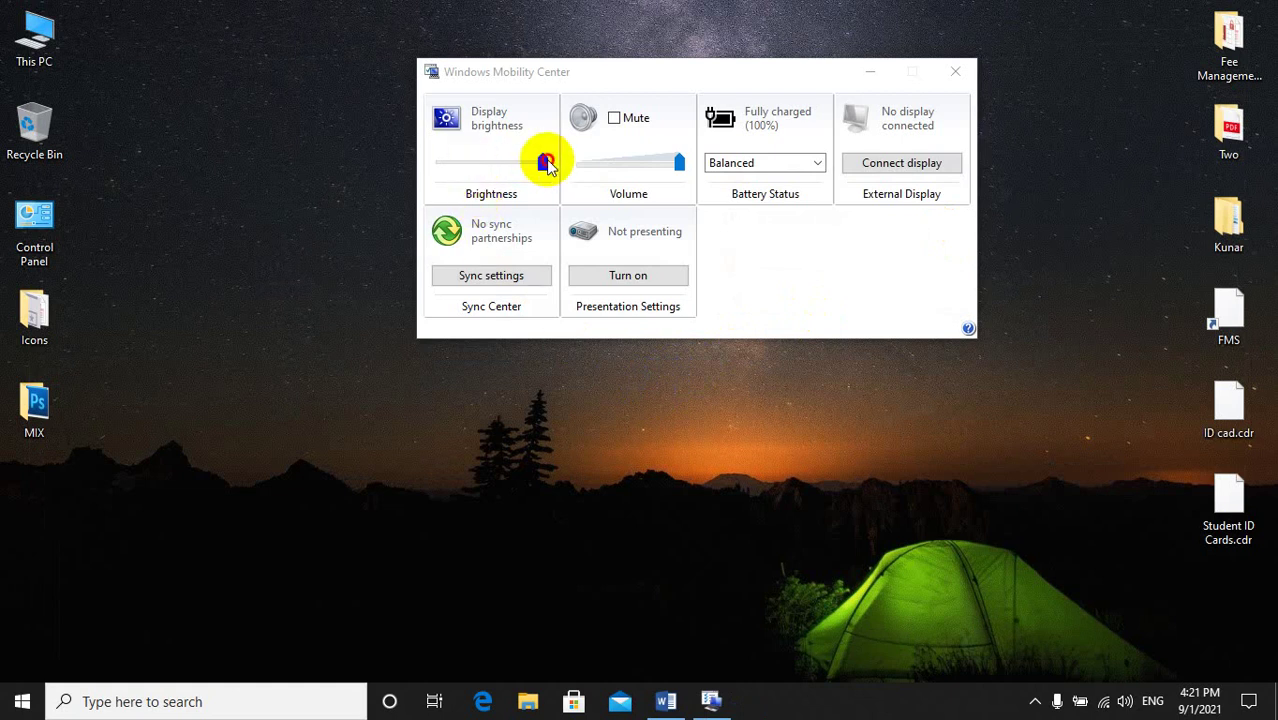
Step: Lower the display brightness slightly, and turn the volume all the way down and back up to maximum
{"action": "mouse_move", "coordinate": [547, 160]}
{"action": "left_mouse_down"}
{"action": "mouse_move", "coordinate": [456, 166]}
{"action": "mouse_move", "coordinate": [538, 178]}
{"action": "left_mouse_up"}
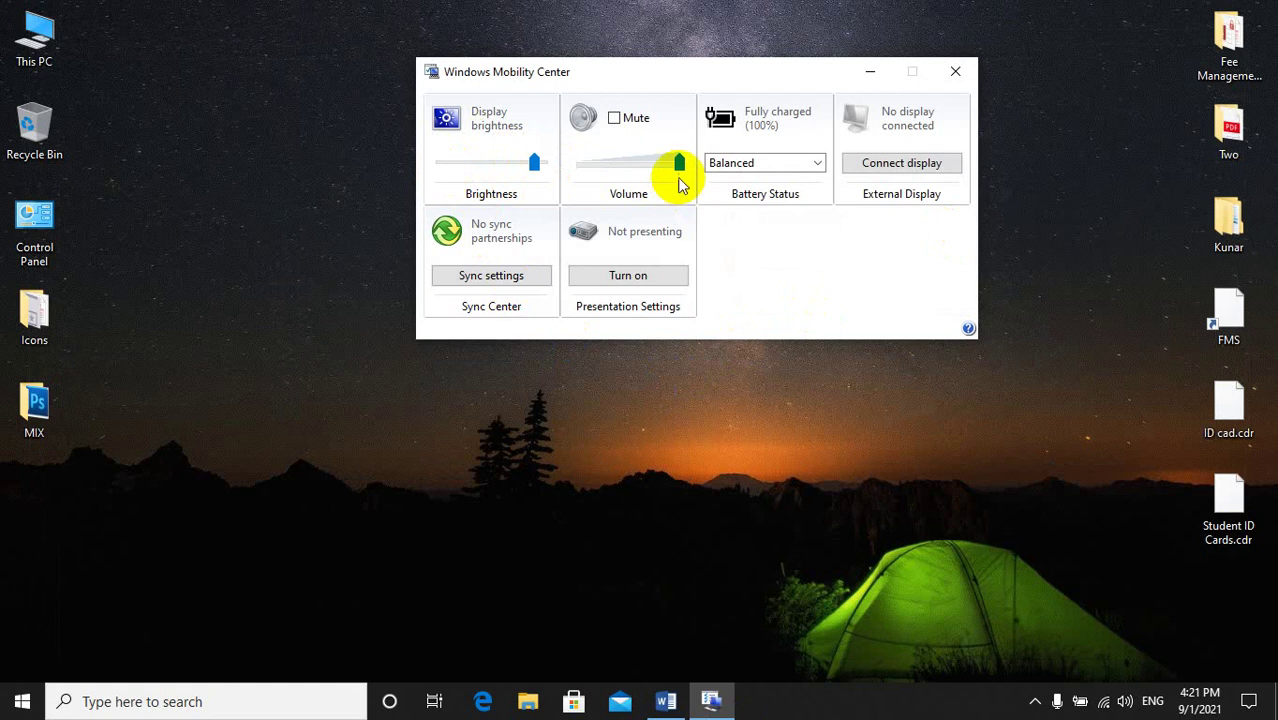
{"action": "left_click_drag", "start_coordinate": [679, 166], "coordinate": [578, 192]}
{"action": "left_click_drag", "start_coordinate": [578, 193], "coordinate": [713, 191]}
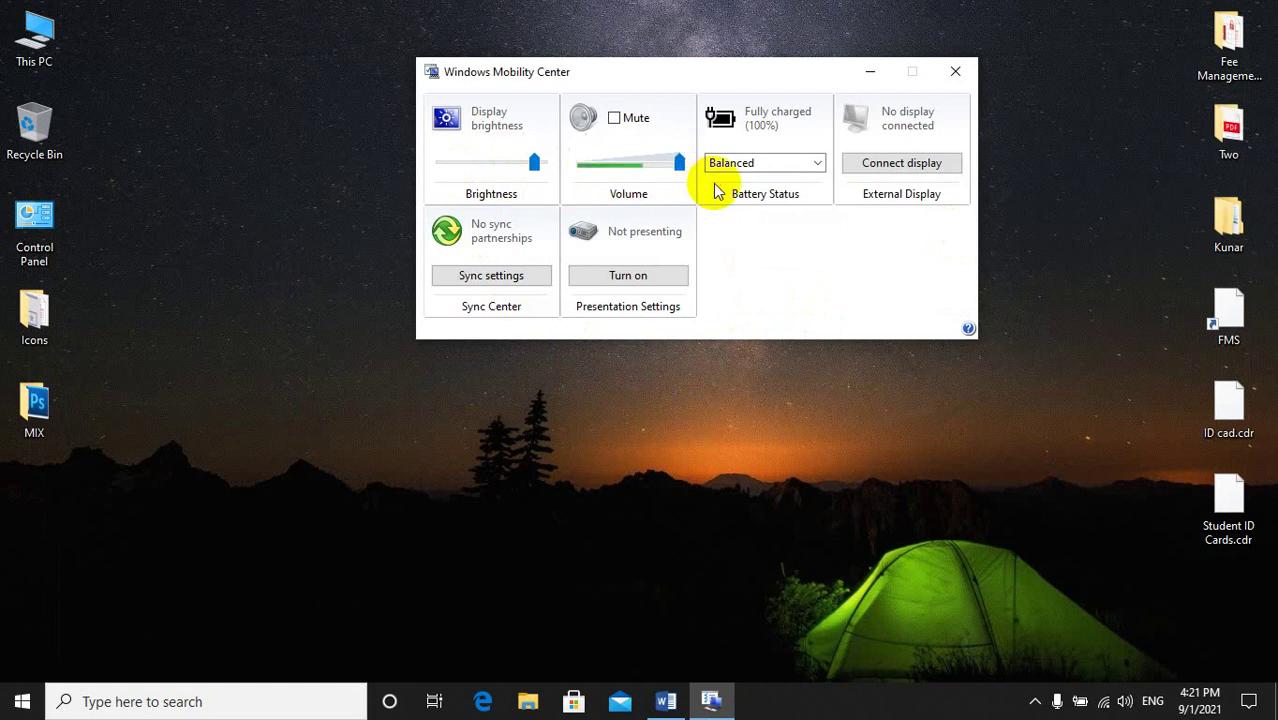
Step: Choose the Balanced power plan for the battery status and close Windows Mobility Center
{"action": "left_click", "coordinate": [812, 166]}
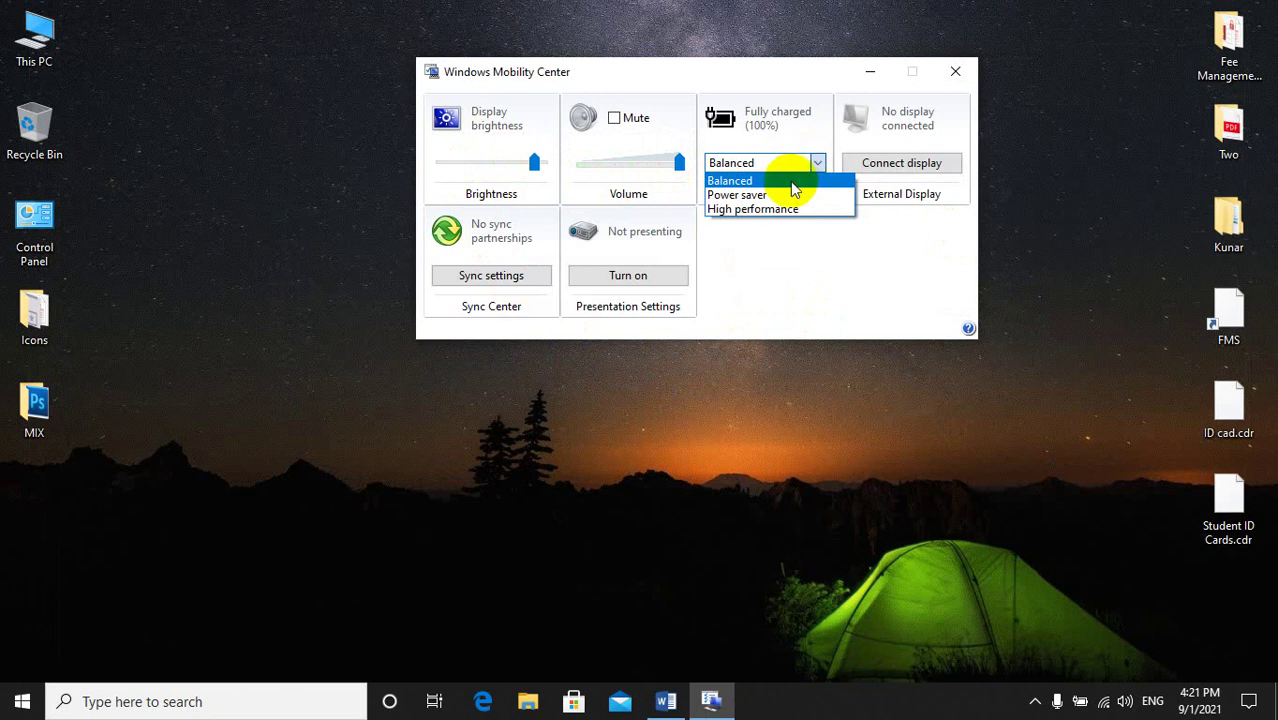
{"action": "left_click", "coordinate": [792, 182]}
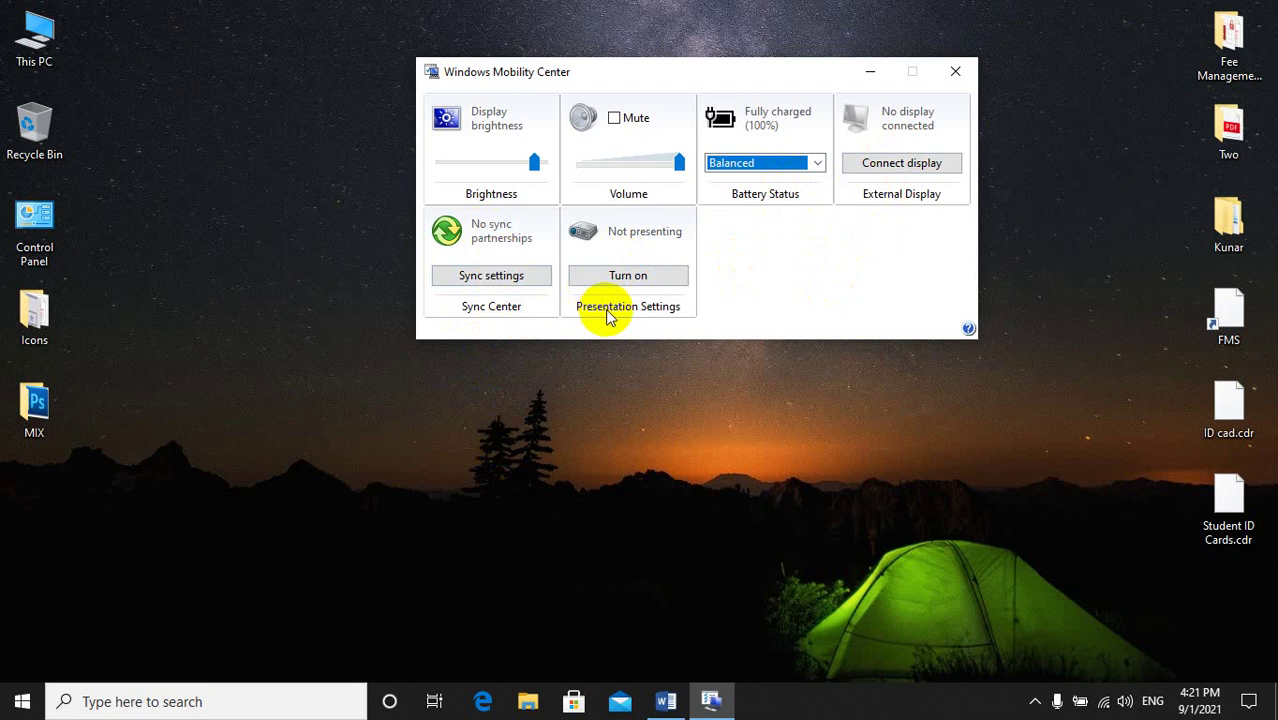
{"action": "left_click", "coordinate": [968, 78]}
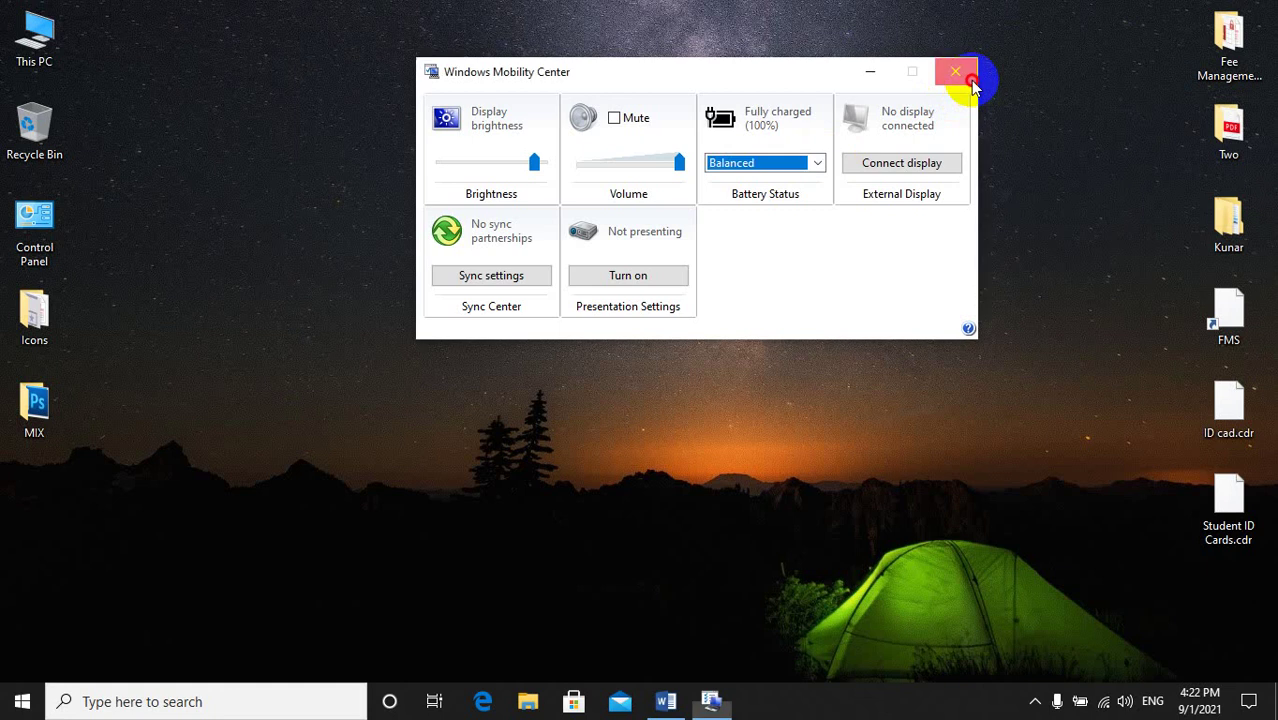
Step: View the Speech Recognition page in Control Panel and return to All Control Panel Items
{"action": "double_click", "coordinate": [71, 205]}
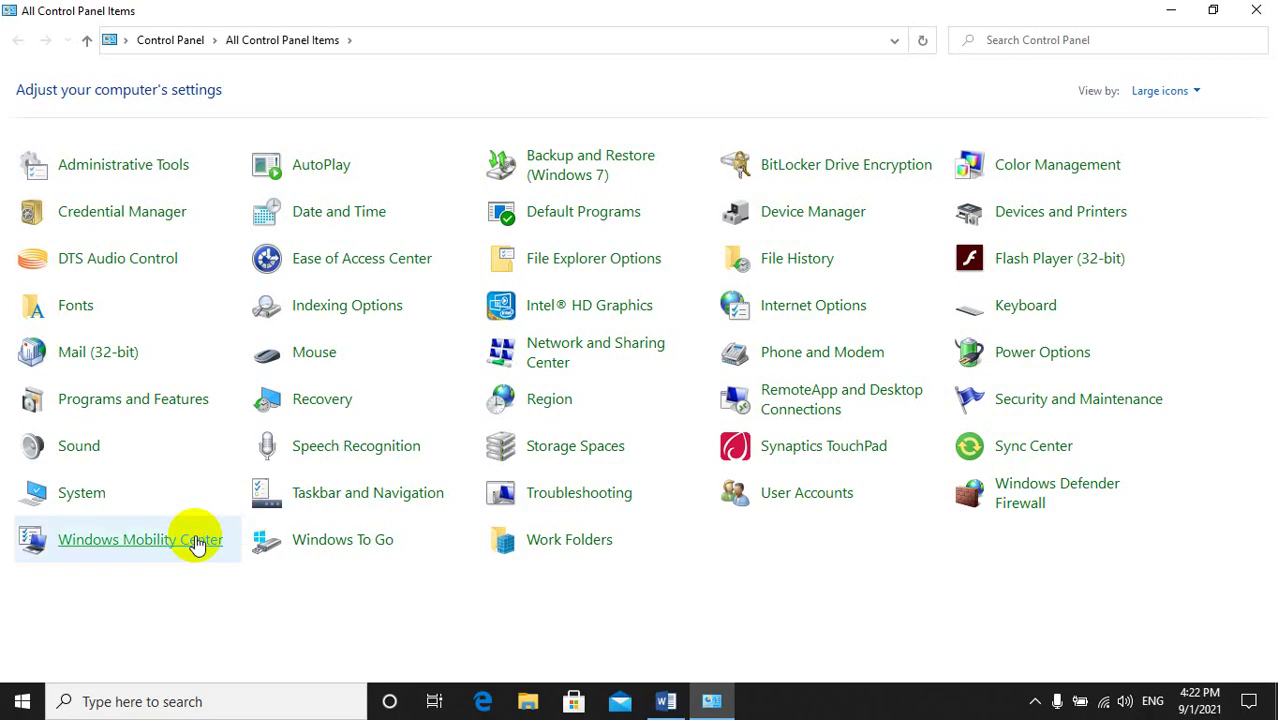
{"action": "left_click", "coordinate": [318, 450]}
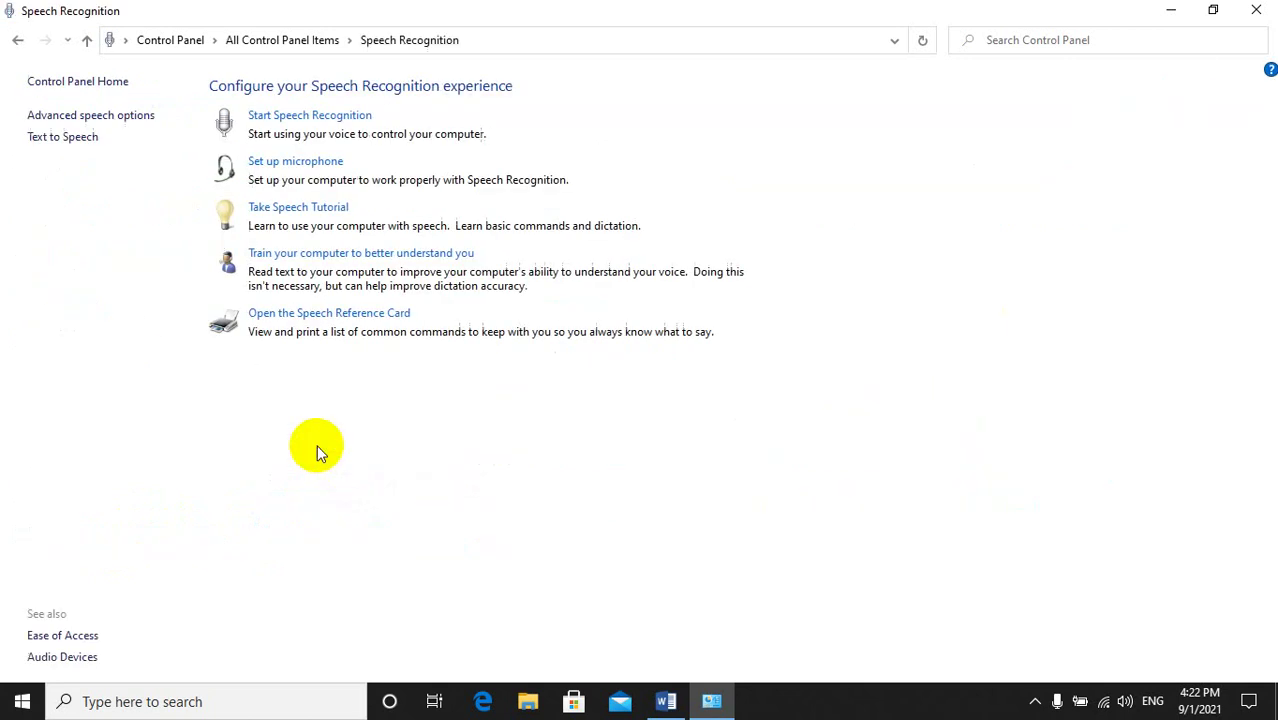
{"action": "left_click", "coordinate": [17, 40]}
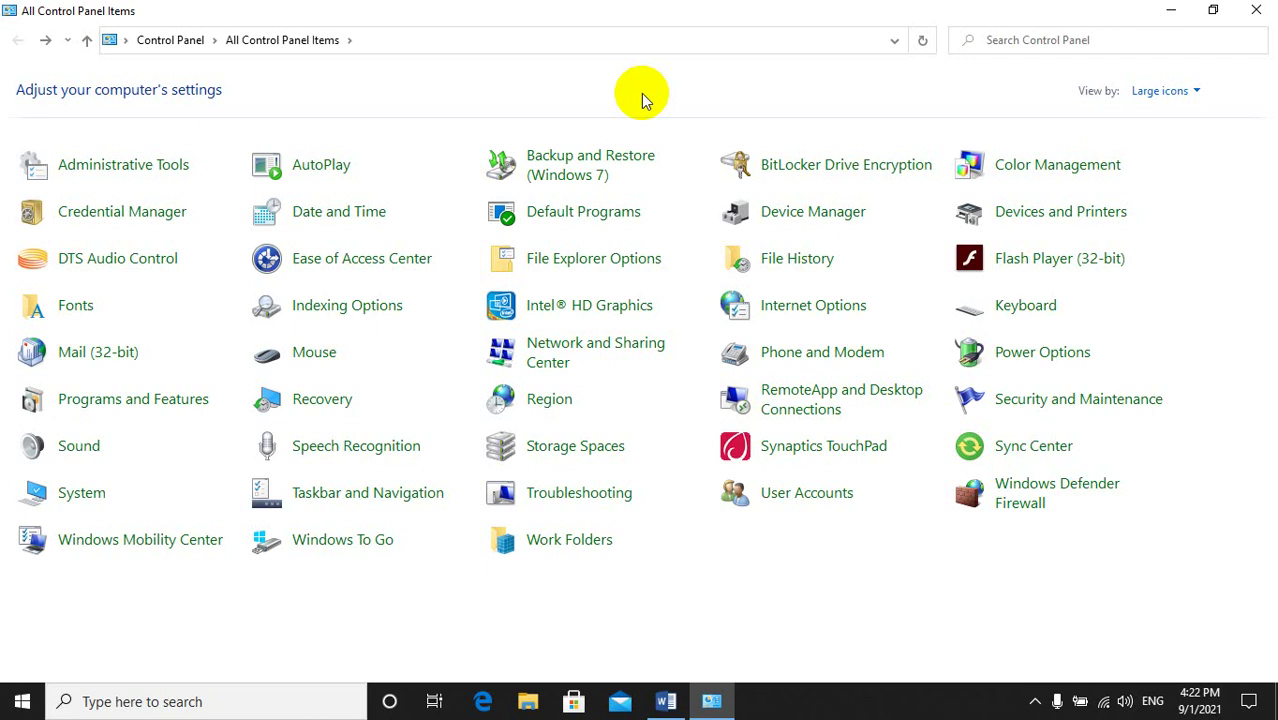
Step: Delete the word "Computer" from the Word document, left-align the empty paragraph and minimize Word
{"action": "left_click", "coordinate": [668, 701]}
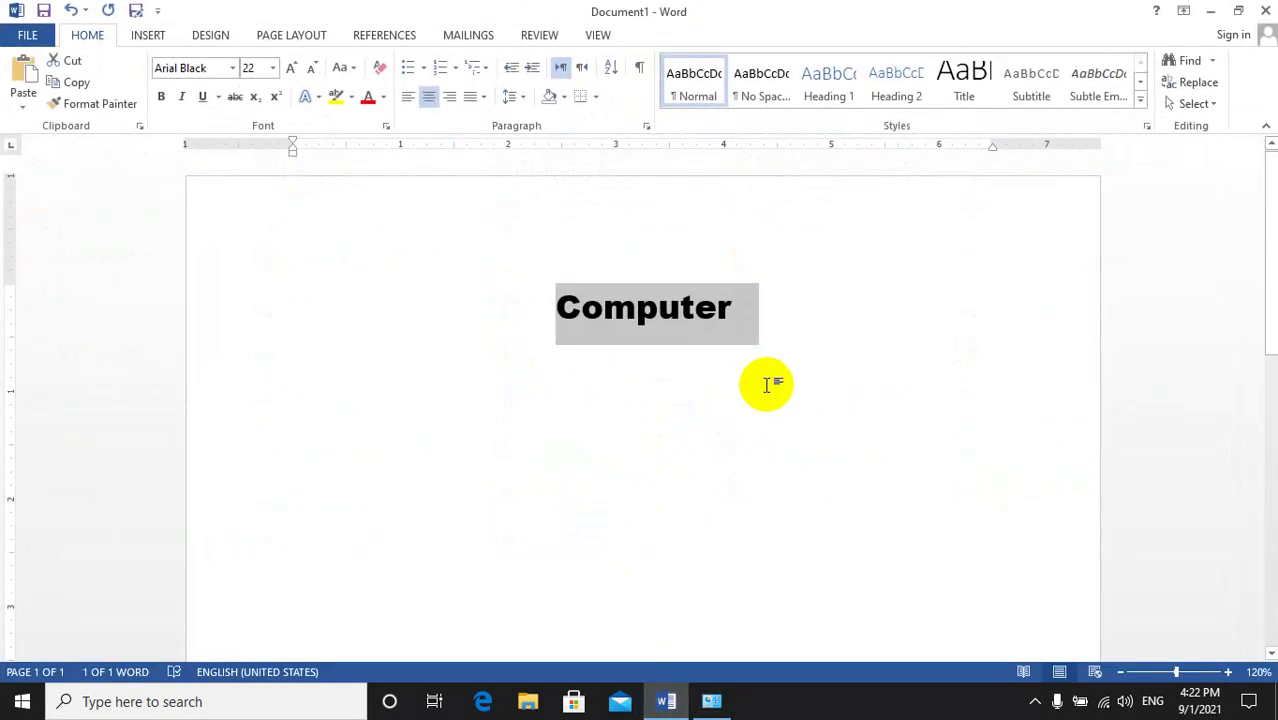
{"action": "key", "text": "Delete"}
{"action": "key", "text": "ctrl+l"}
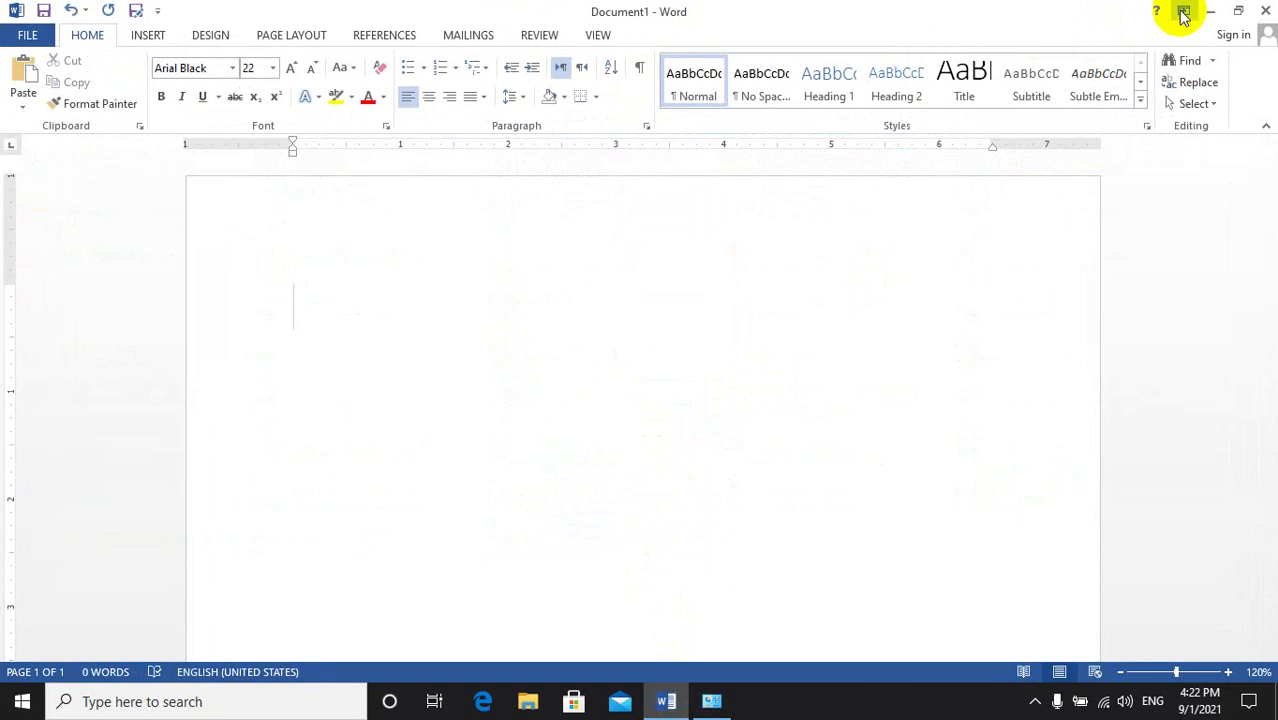
{"action": "left_click", "coordinate": [1210, 12]}
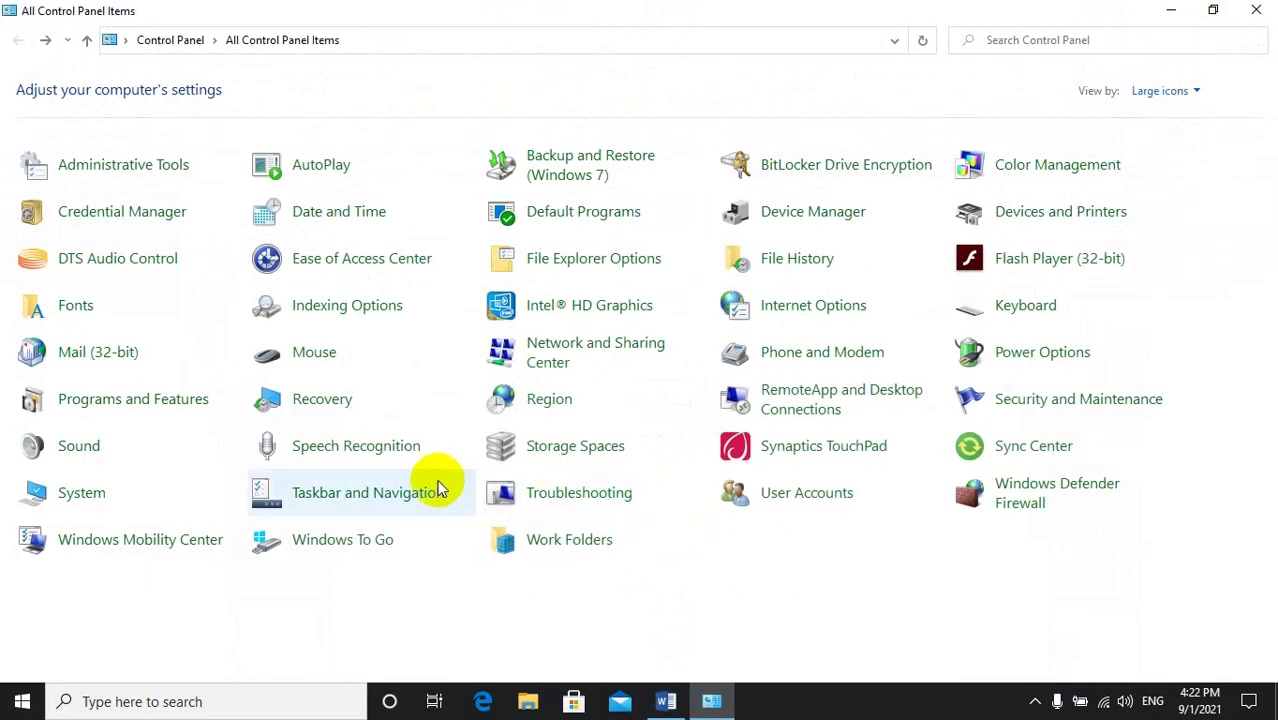
Step: Start the Speech Recognition setup from Control Panel and choose Headset Microphone as the microphone type
{"action": "left_click", "coordinate": [332, 450]}
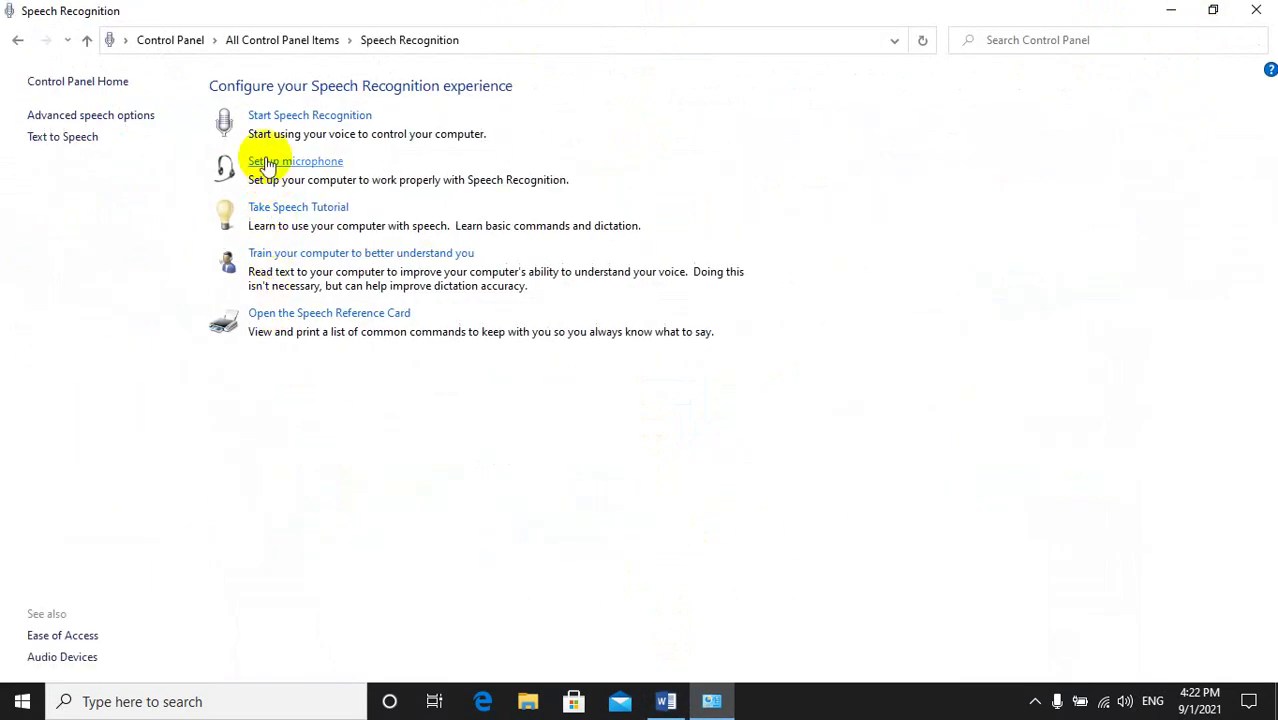
{"action": "left_click", "coordinate": [305, 118]}
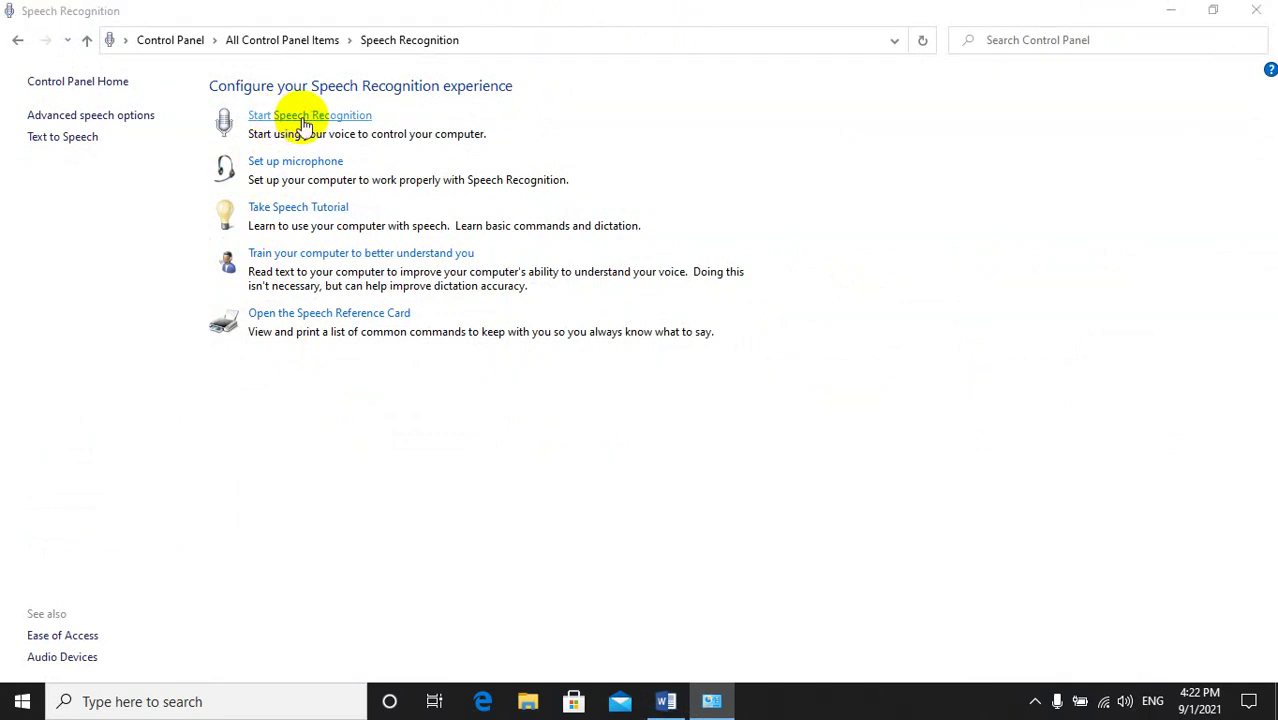
{"action": "left_click", "coordinate": [806, 574]}
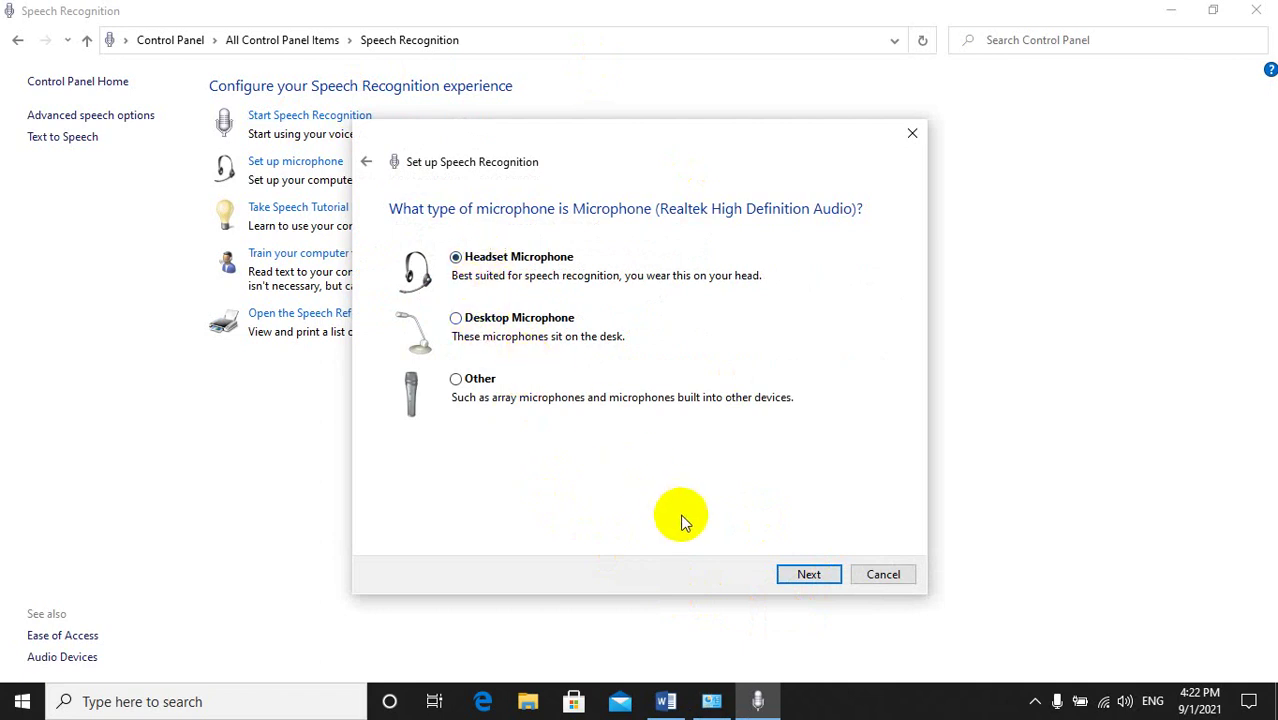
{"action": "left_click", "coordinate": [790, 573]}
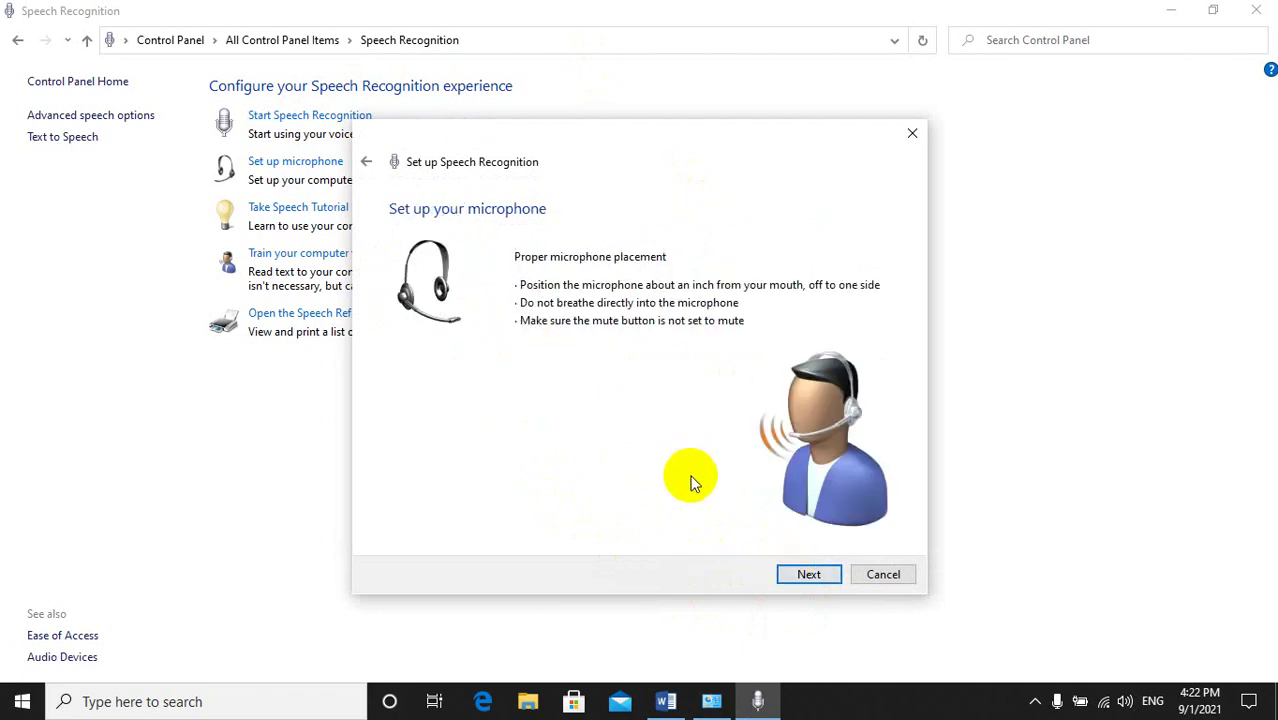
Step: Go past the microphone placement advice and complete the microphone volume adjustment, repeating the reading test
{"action": "left_click", "coordinate": [806, 574]}
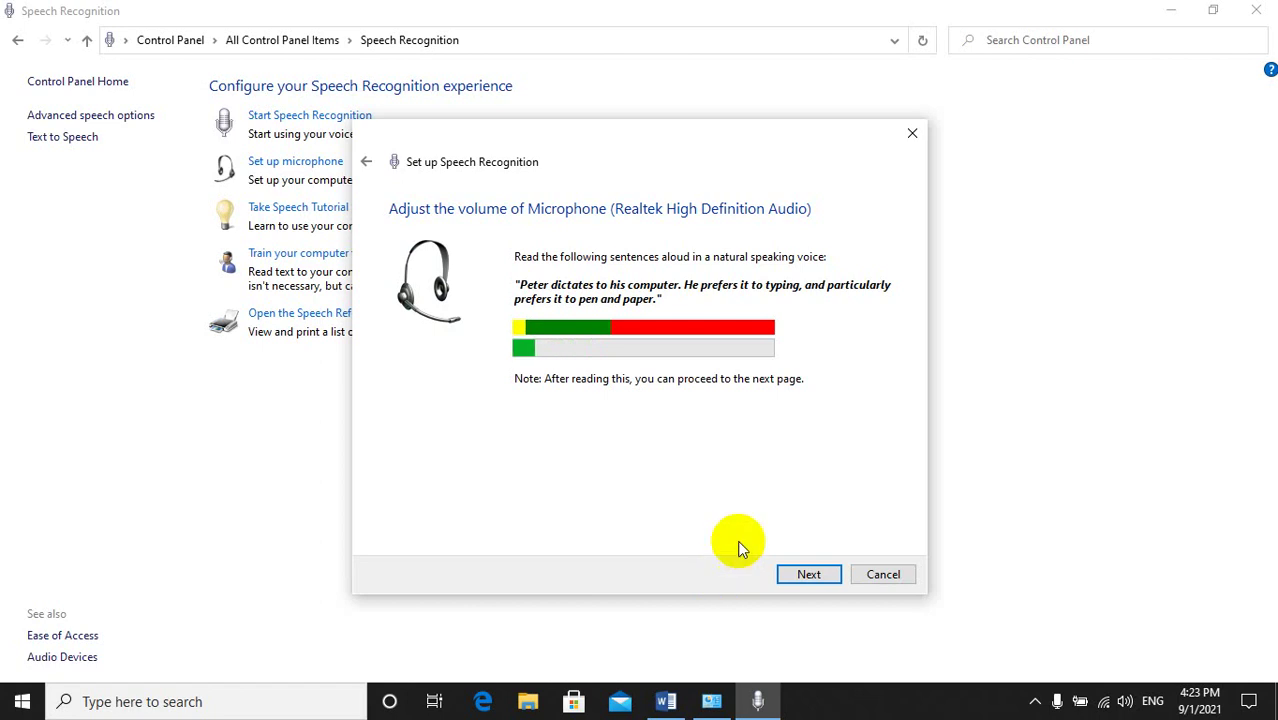
{"action": "left_click", "coordinate": [807, 578]}
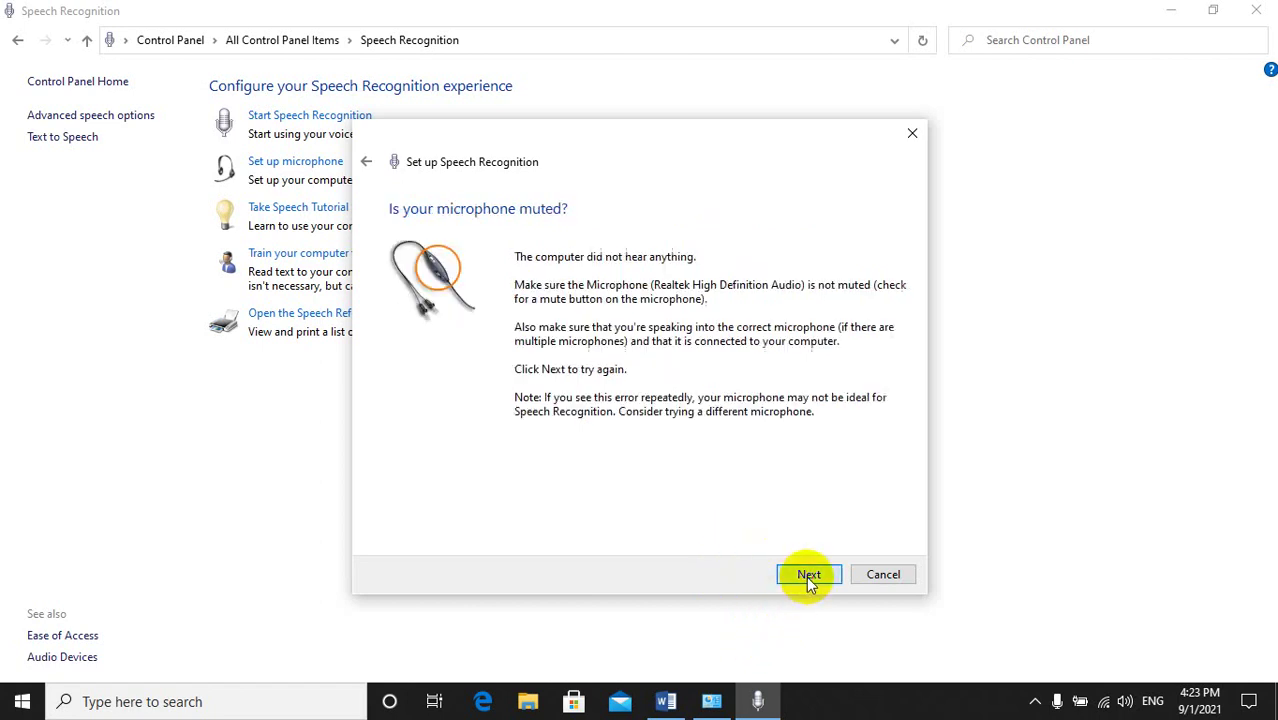
{"action": "left_click", "coordinate": [805, 575]}
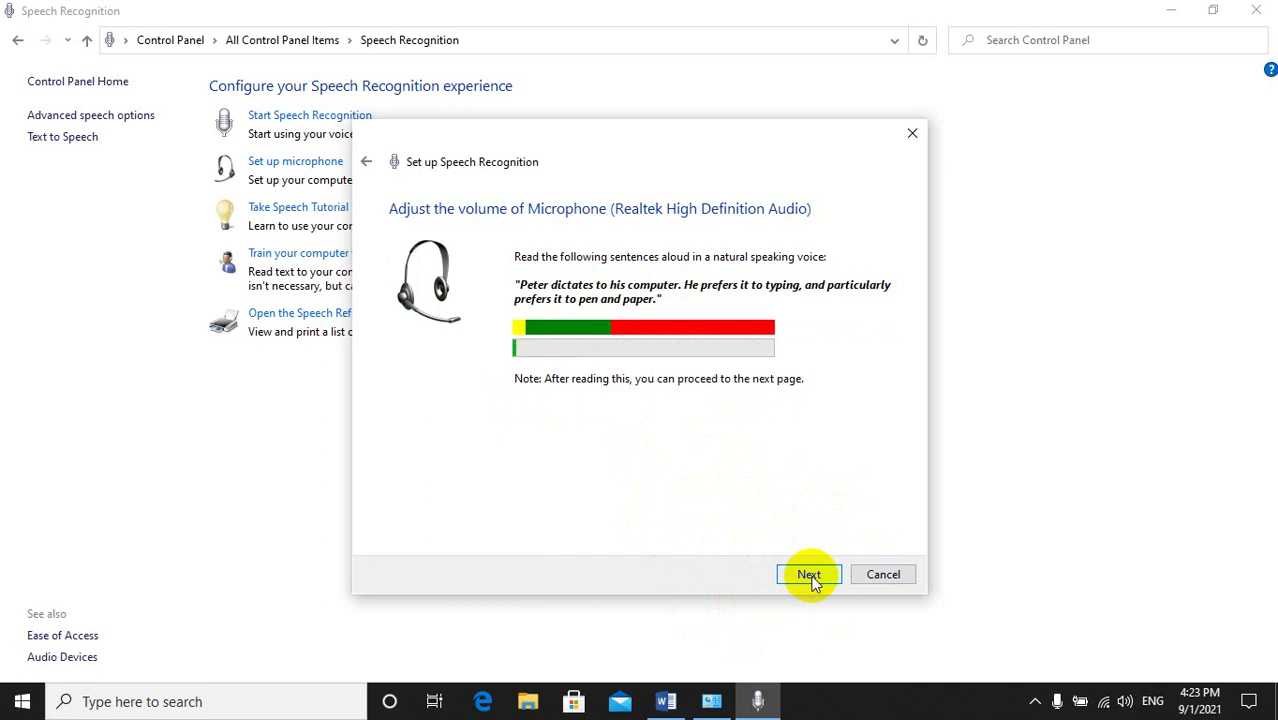
{"action": "left_click", "coordinate": [810, 577]}
{"action": "left_click", "coordinate": [816, 574]}
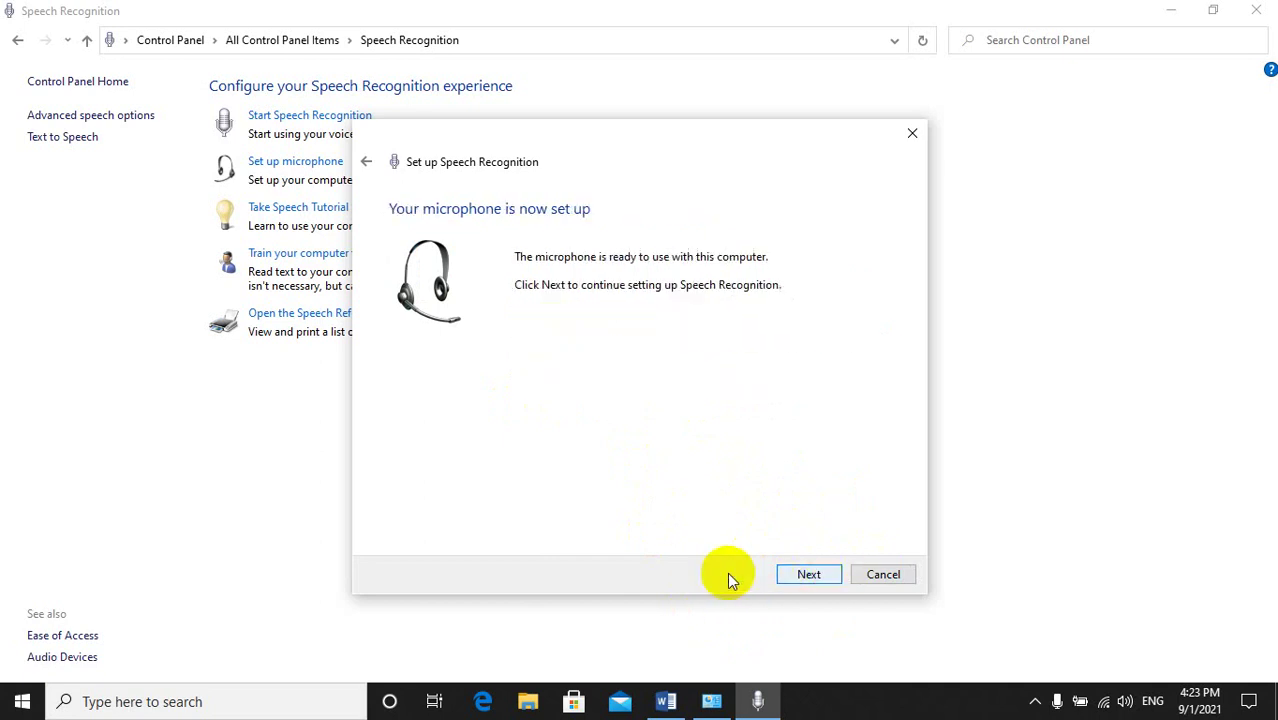
Step: Continue the Speech Recognition setup and enable document review to improve recognition accuracy
{"action": "left_click", "coordinate": [812, 572]}
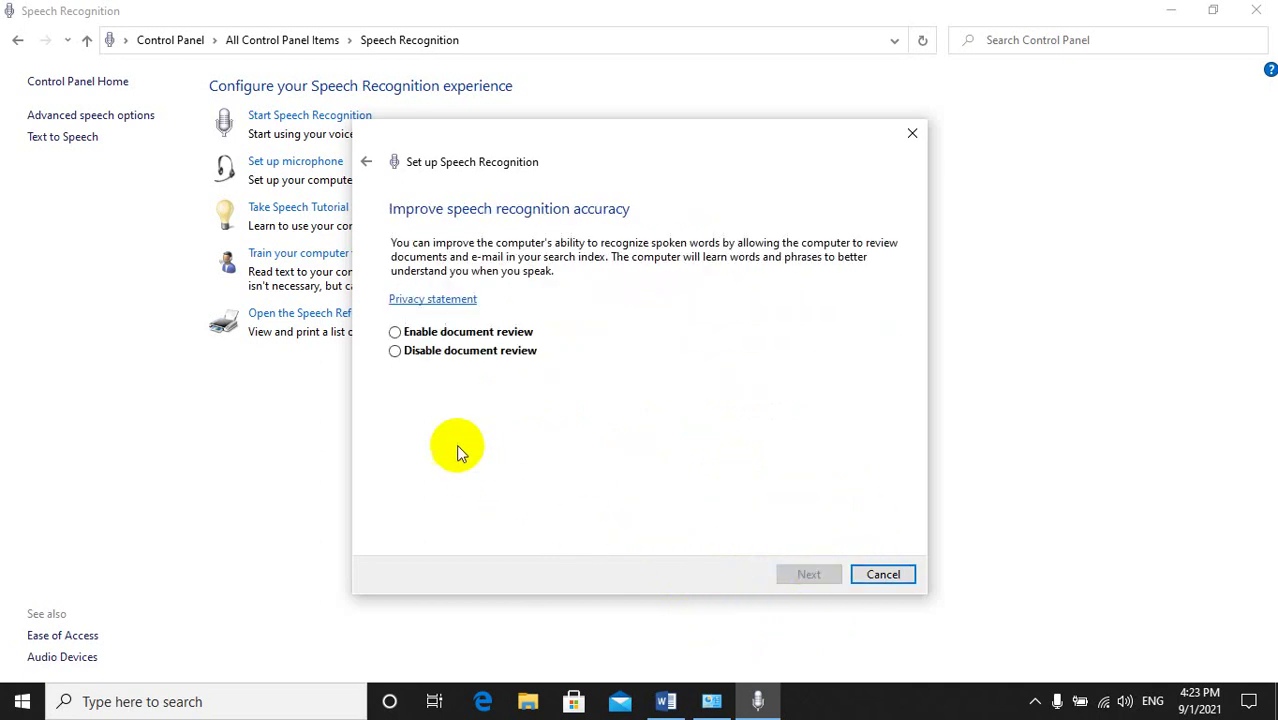
{"action": "left_click", "coordinate": [400, 334]}
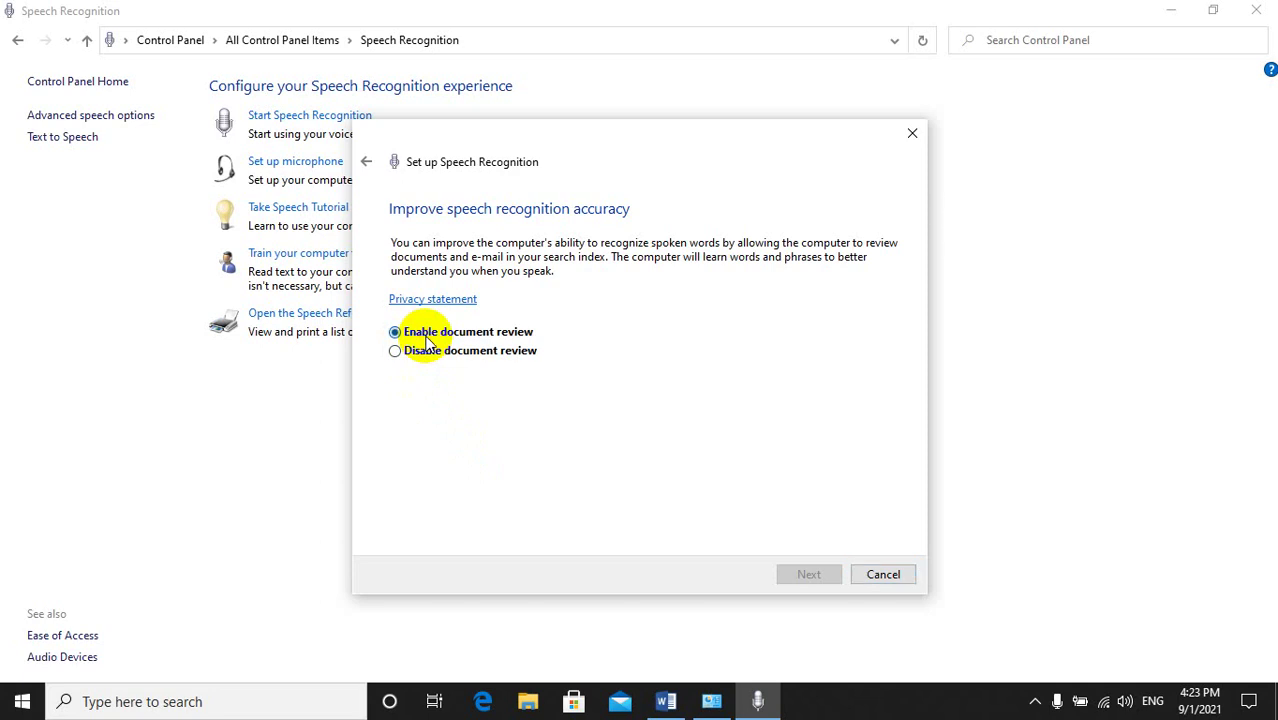
{"action": "left_click", "coordinate": [812, 576]}
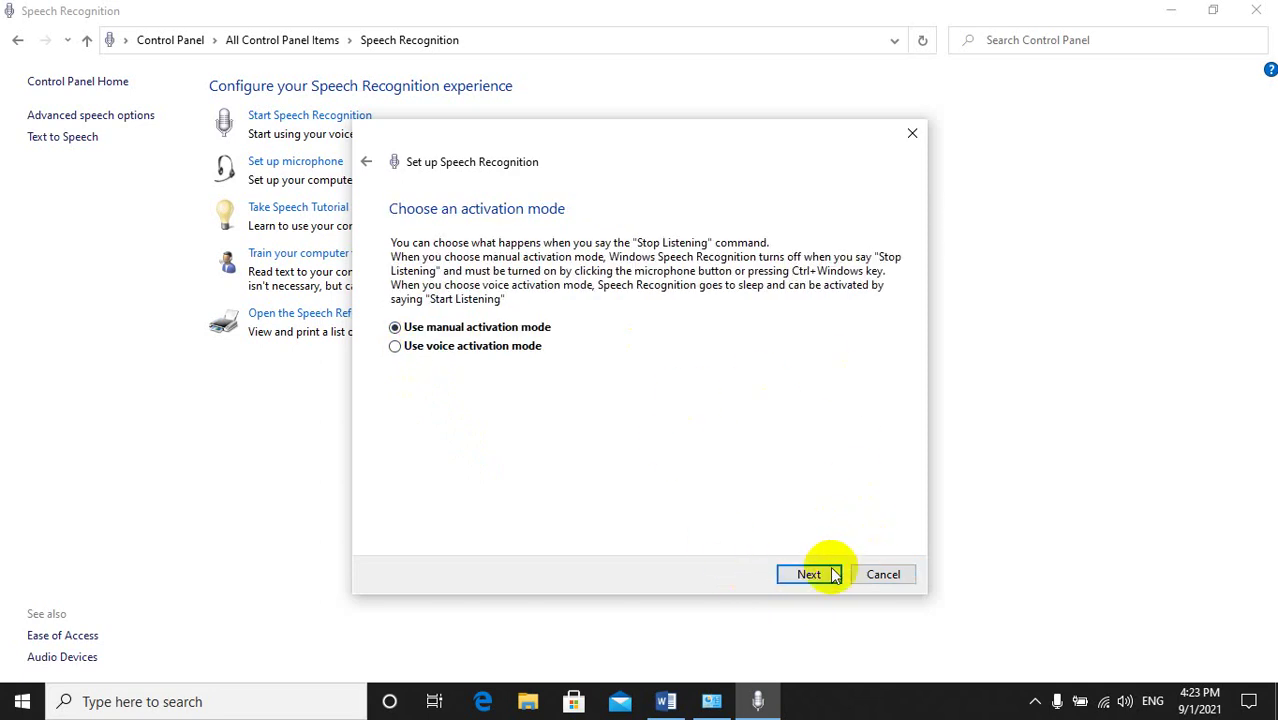
Step: Keep manual activation mode, go past the reference card and disable running Speech Recognition at startup
{"action": "left_click", "coordinate": [808, 575]}
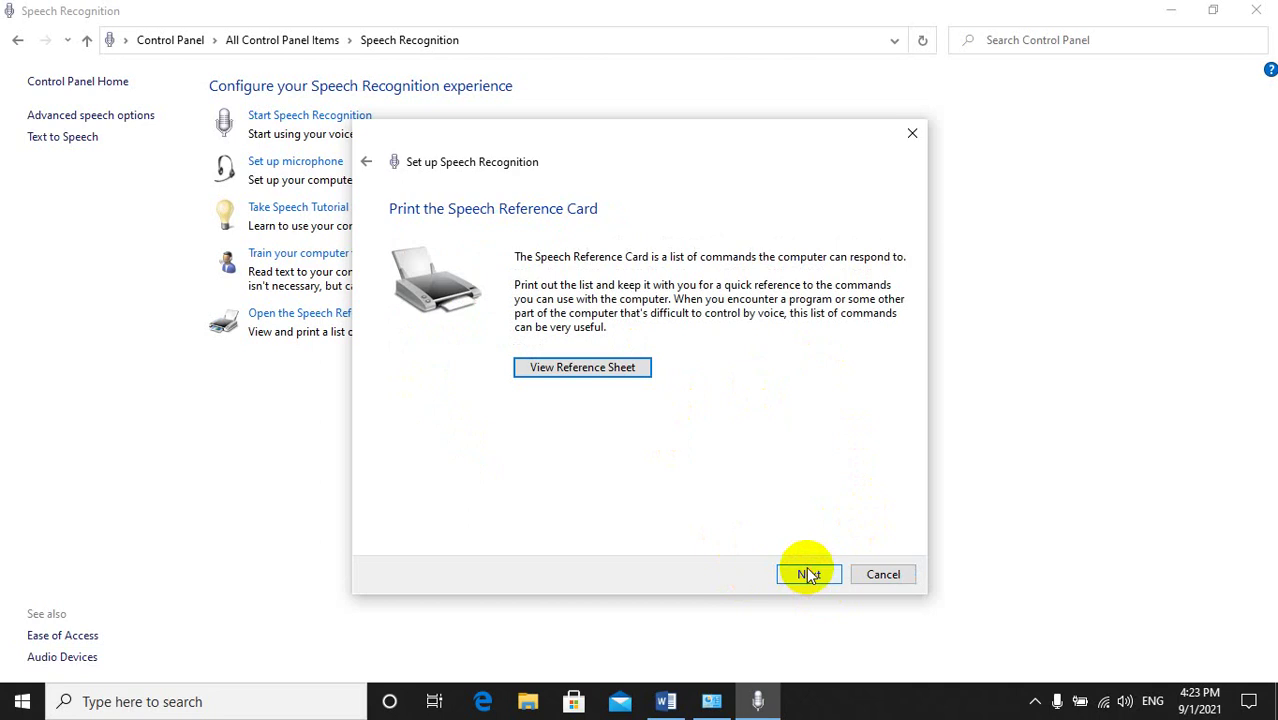
{"action": "left_click", "coordinate": [803, 574]}
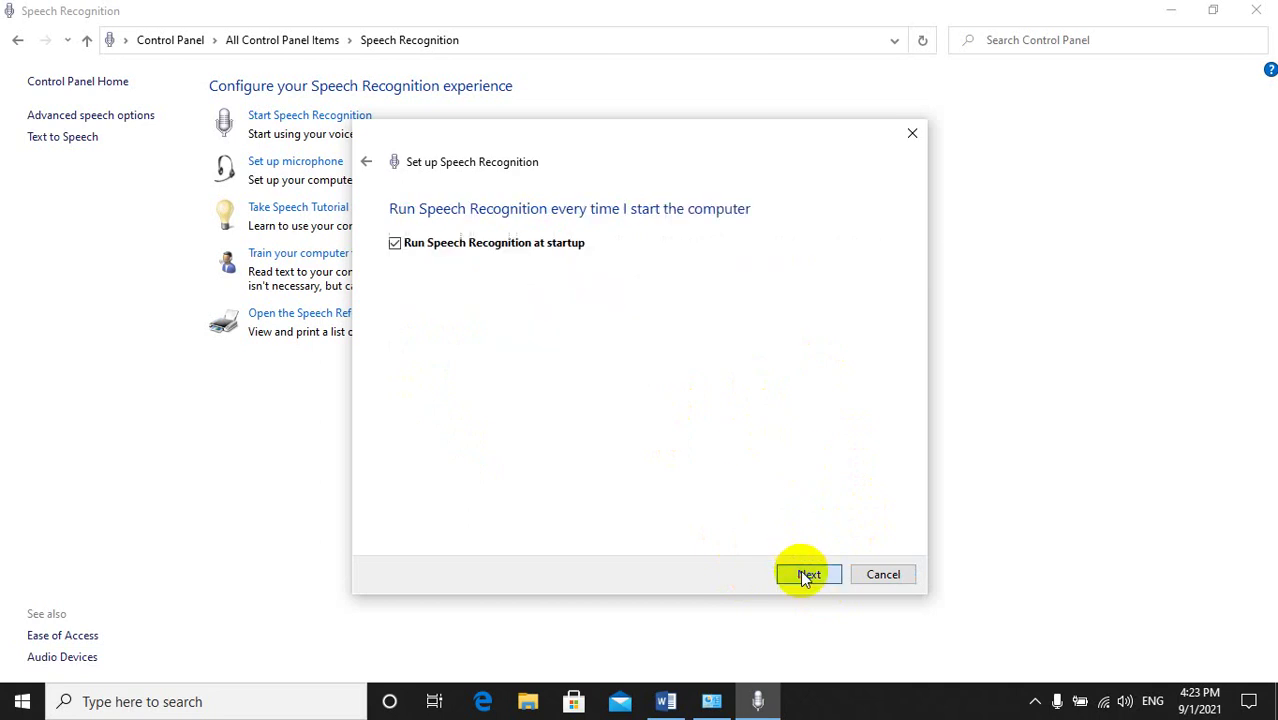
{"action": "left_click", "coordinate": [394, 243]}
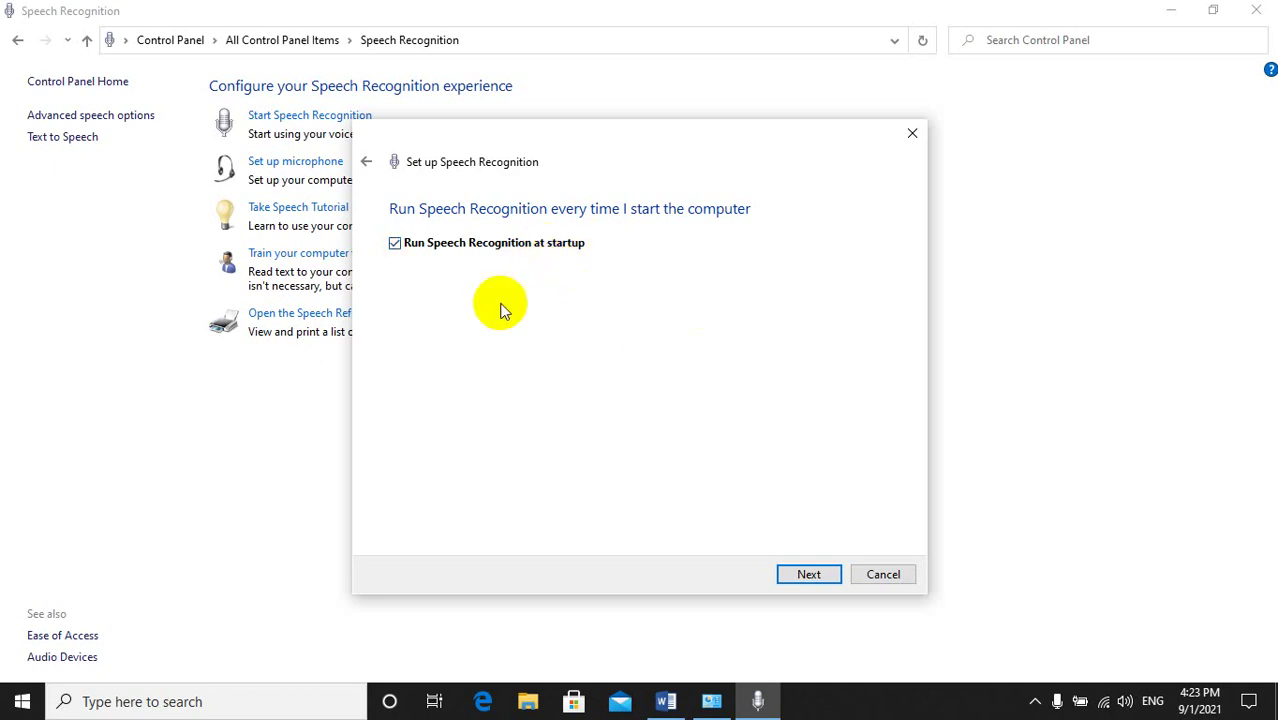
{"action": "left_click", "coordinate": [409, 248]}
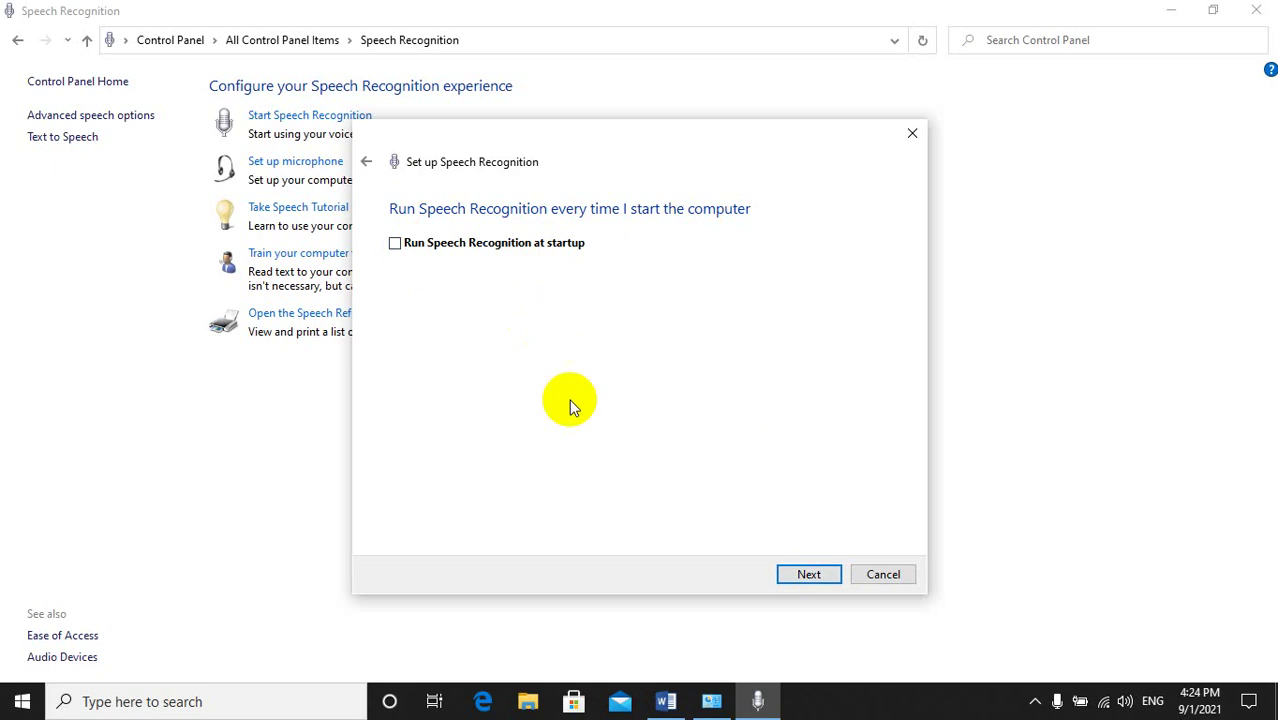
{"action": "left_click", "coordinate": [828, 587]}
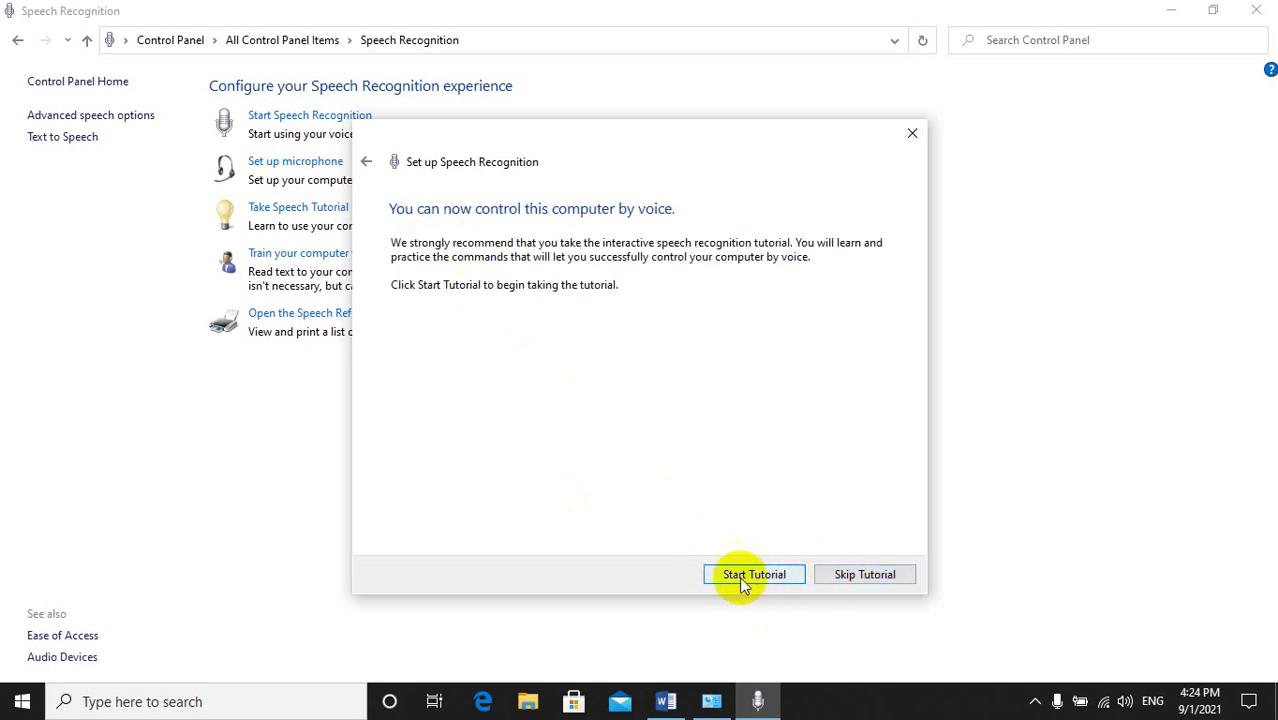
Step: Finish the setup by skipping the speech tutorial, close the Speech Recognition window and refresh the desktop
{"action": "left_click", "coordinate": [855, 580]}
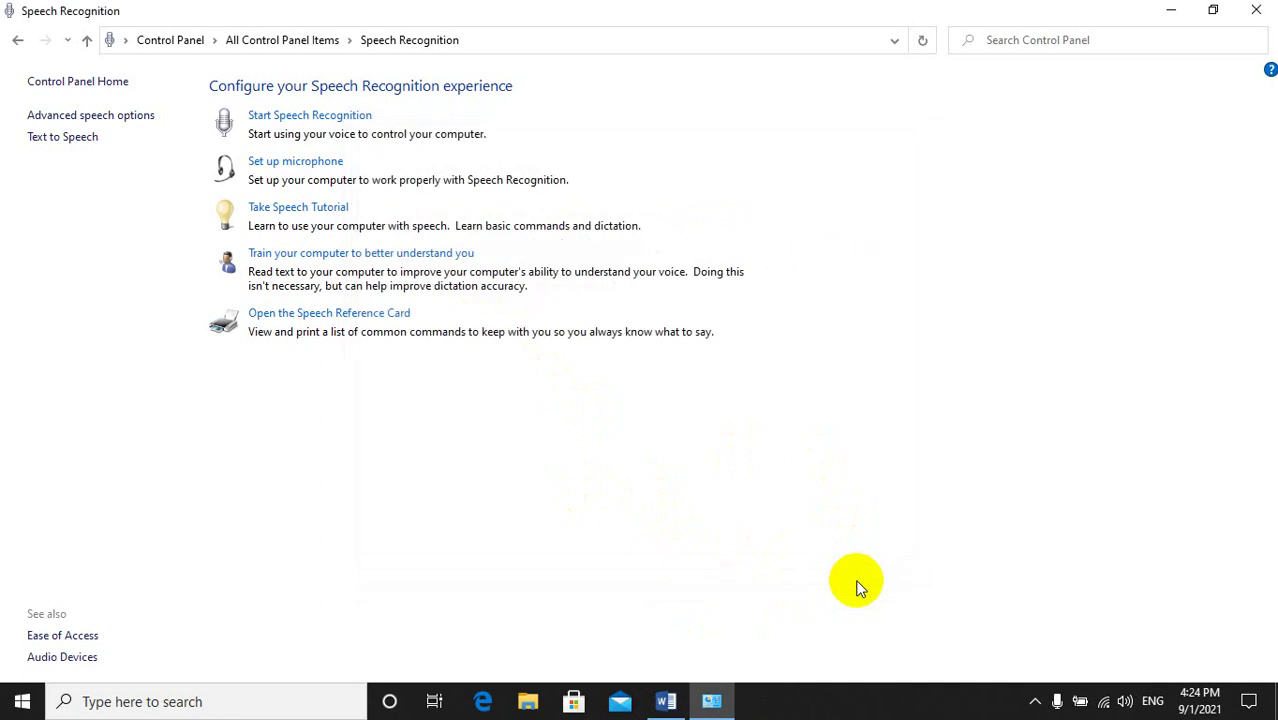
{"action": "left_click", "coordinate": [1255, 10]}
{"action": "right_click", "coordinate": [332, 156]}
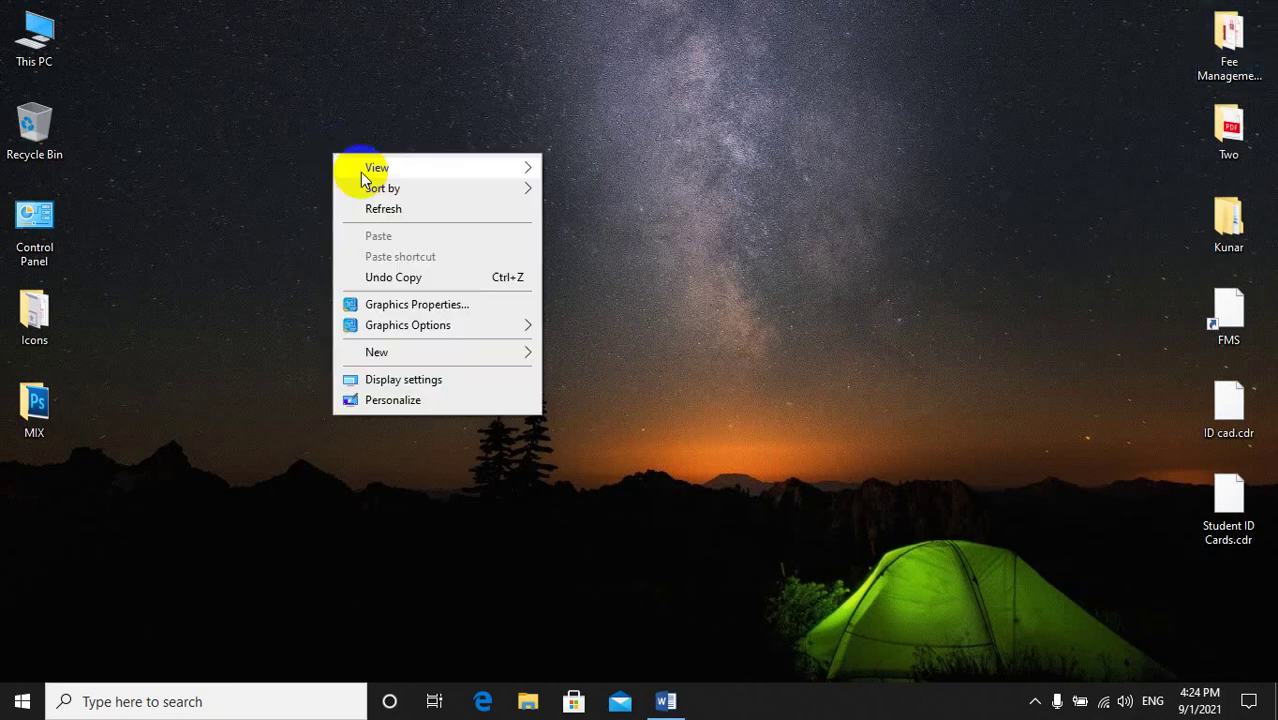
{"action": "left_click", "coordinate": [368, 200]}
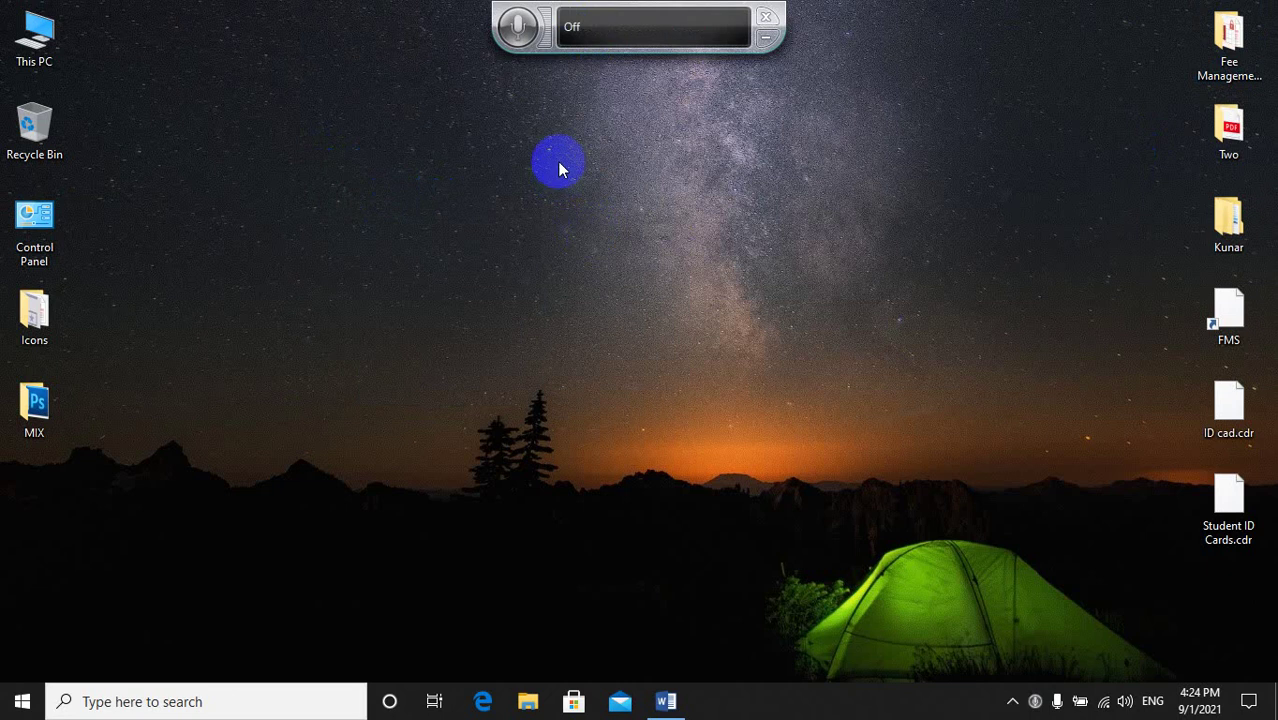
Step: Switch listening on and off several times from the Speech Recognition bar, leaving it on
{"action": "left_click", "coordinate": [520, 25]}
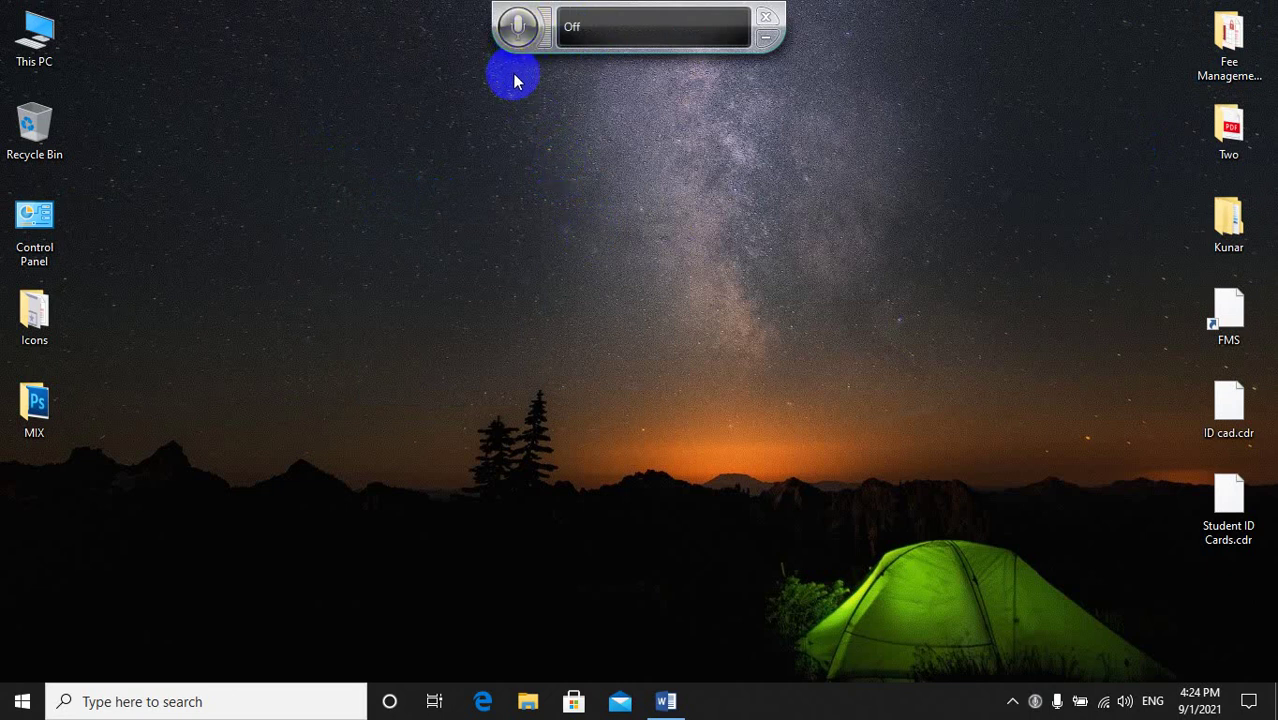
{"action": "left_click", "coordinate": [517, 27]}
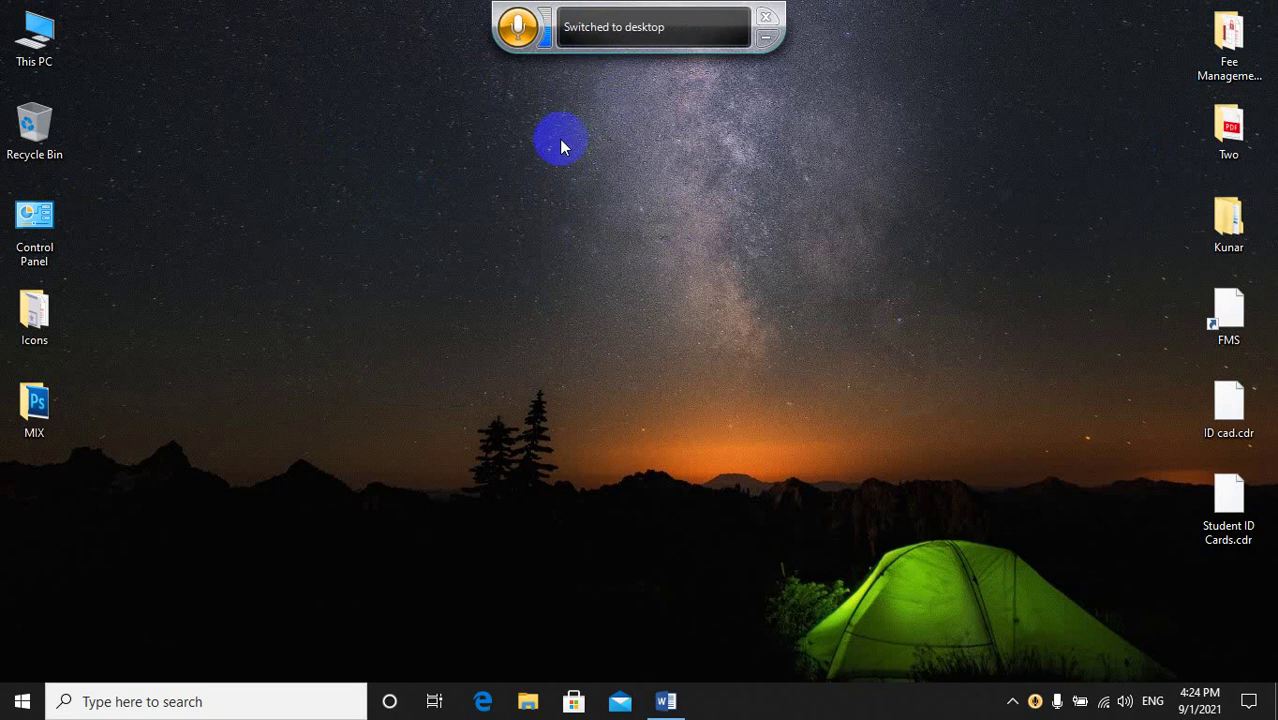
{"action": "left_click", "coordinate": [518, 27]}
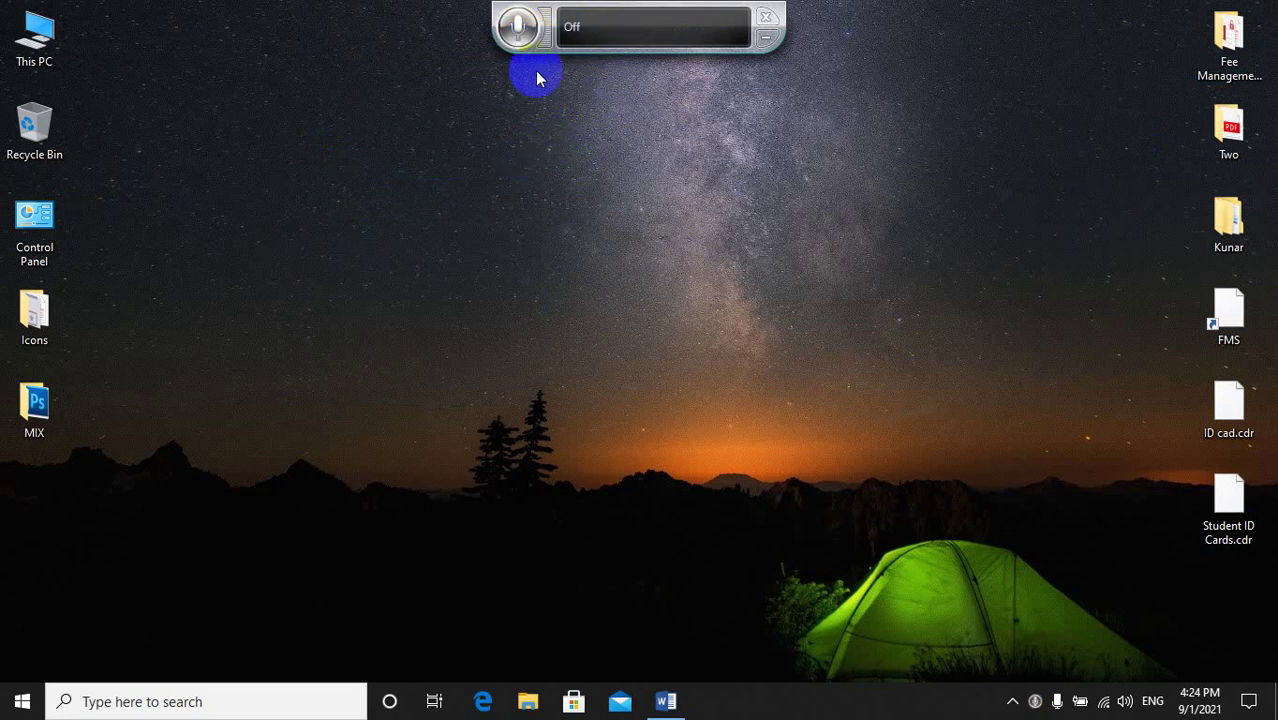
{"action": "left_click", "coordinate": [519, 24]}
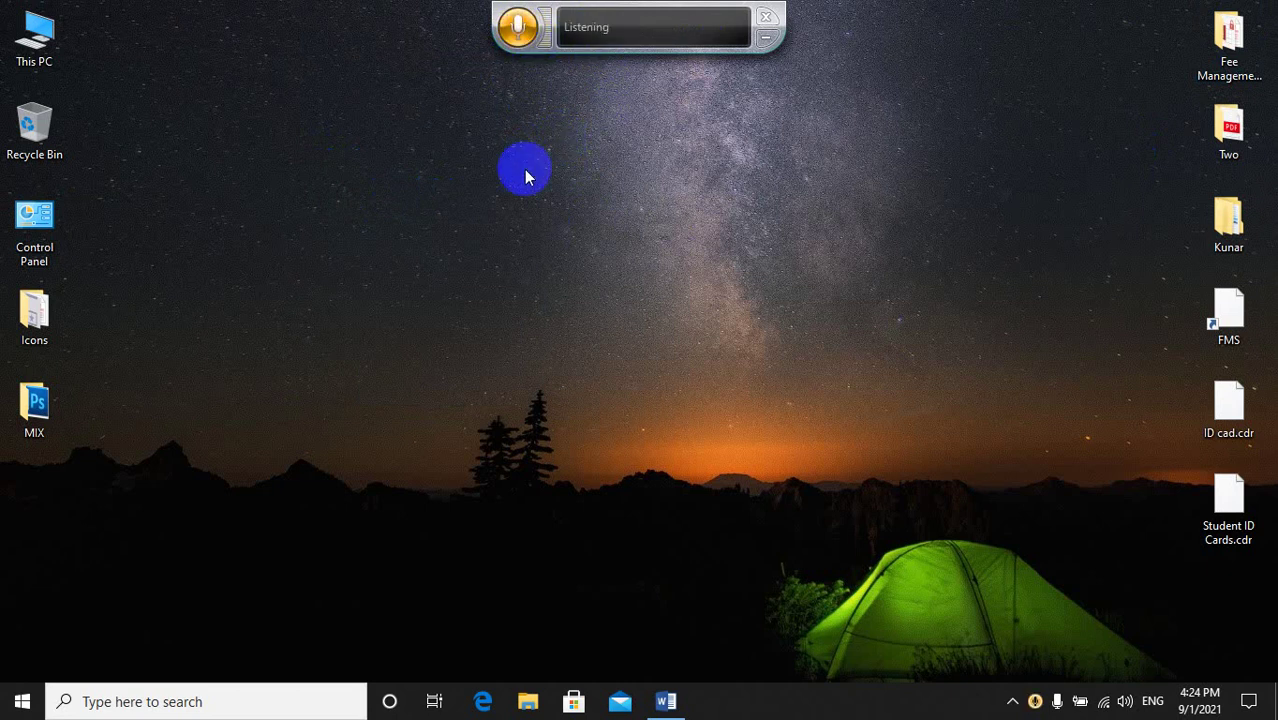
{"action": "left_click", "coordinate": [516, 24]}
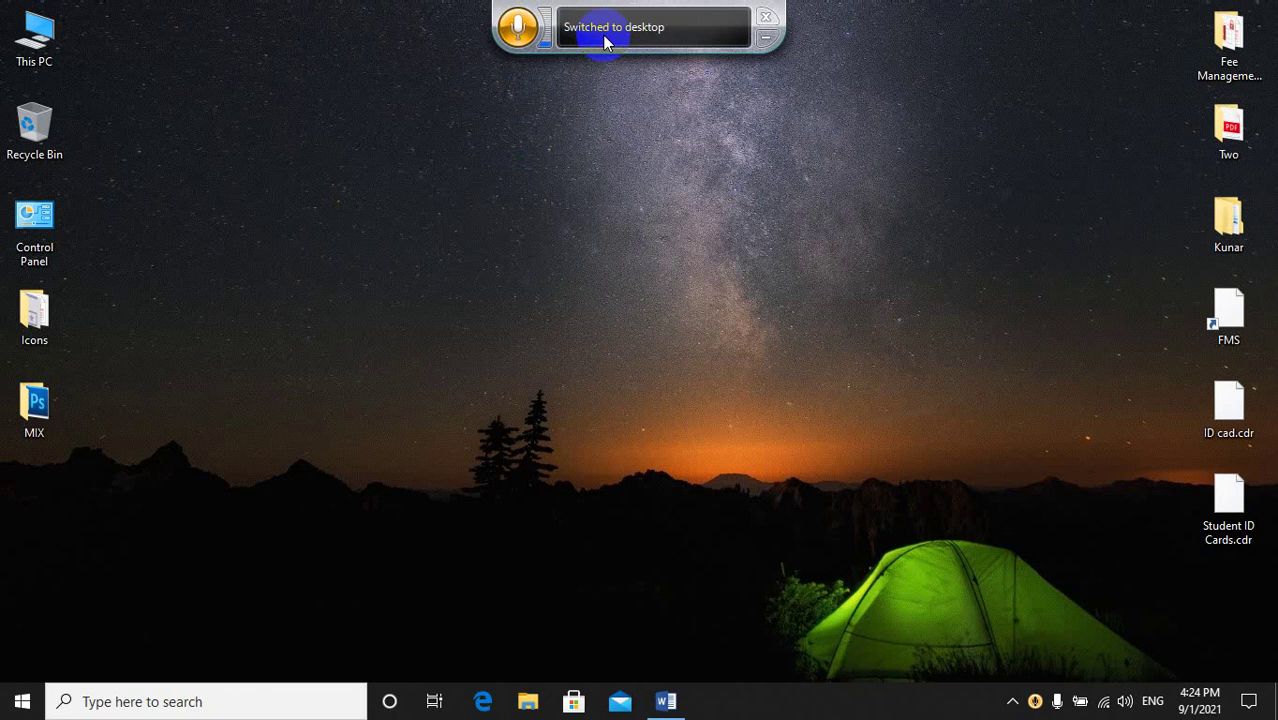
{"action": "left_click", "coordinate": [516, 24]}
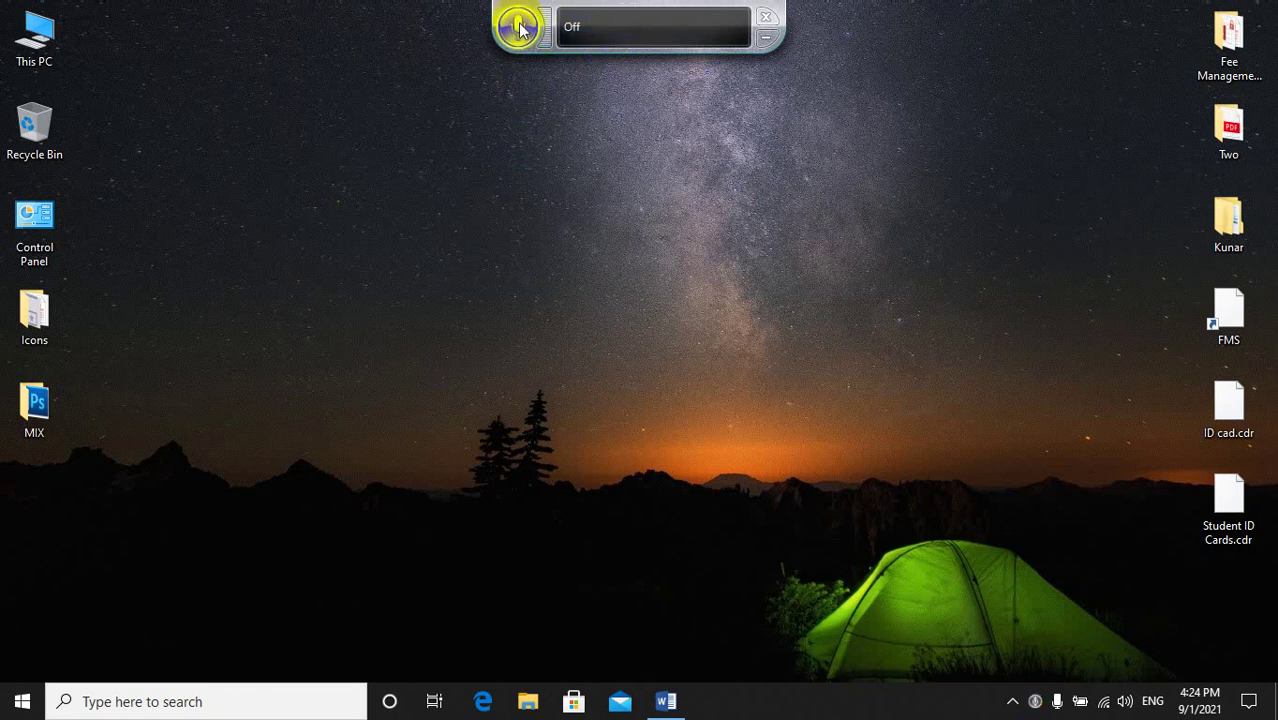
{"action": "left_click", "coordinate": [517, 26]}
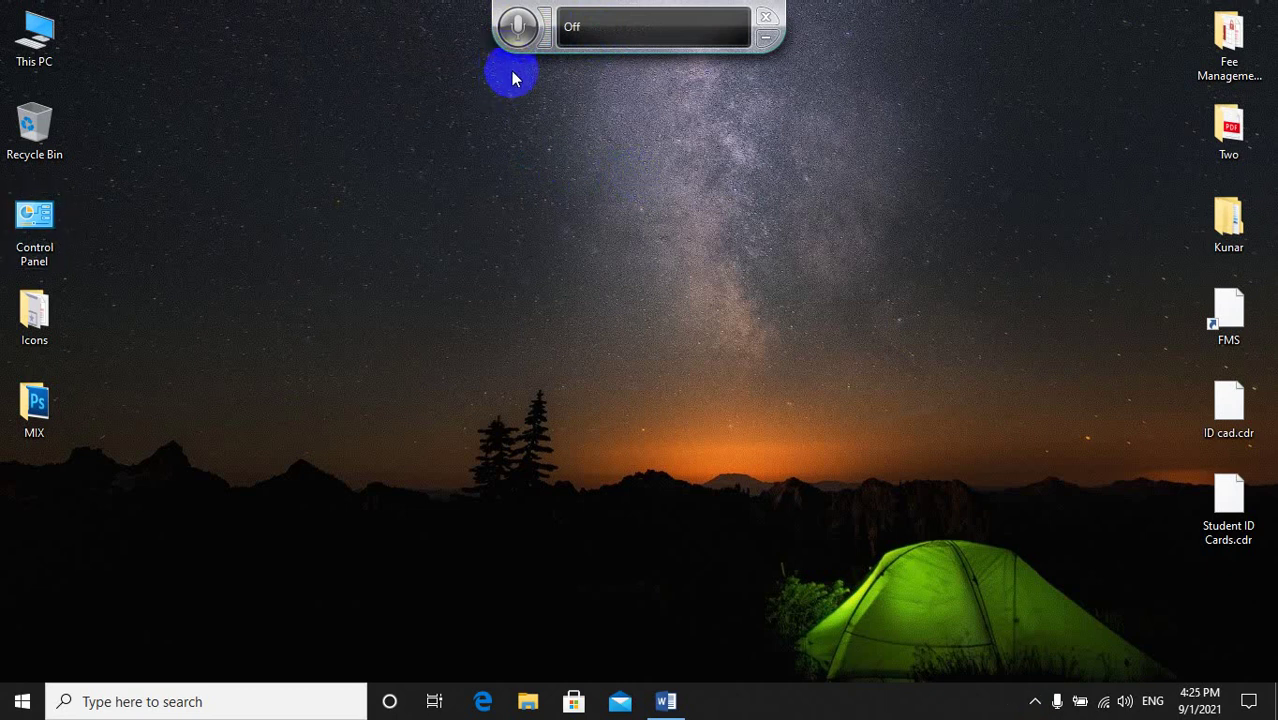
{"action": "left_click", "coordinate": [519, 36]}
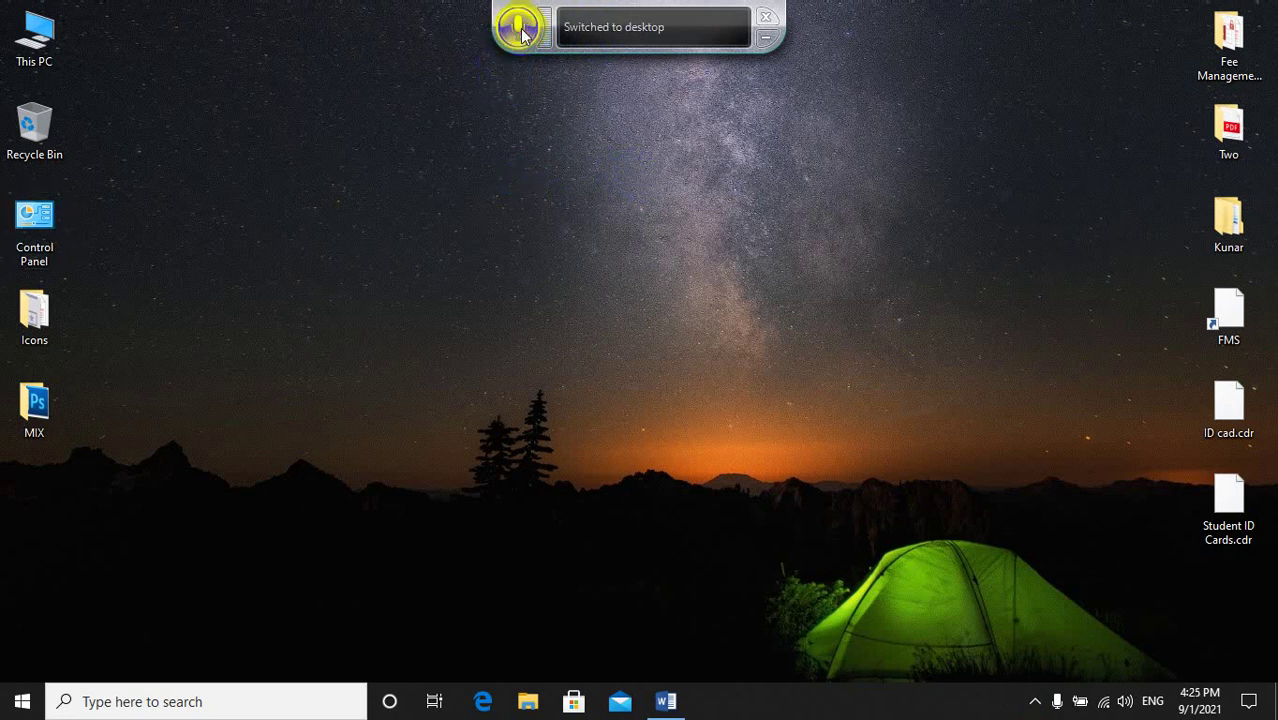
Step: Move the Speech Recognition bar away from the screen edge toward the desktop icons and dismiss the Start menu
{"action": "left_click_drag", "start_coordinate": [522, 29], "coordinate": [397, 104]}
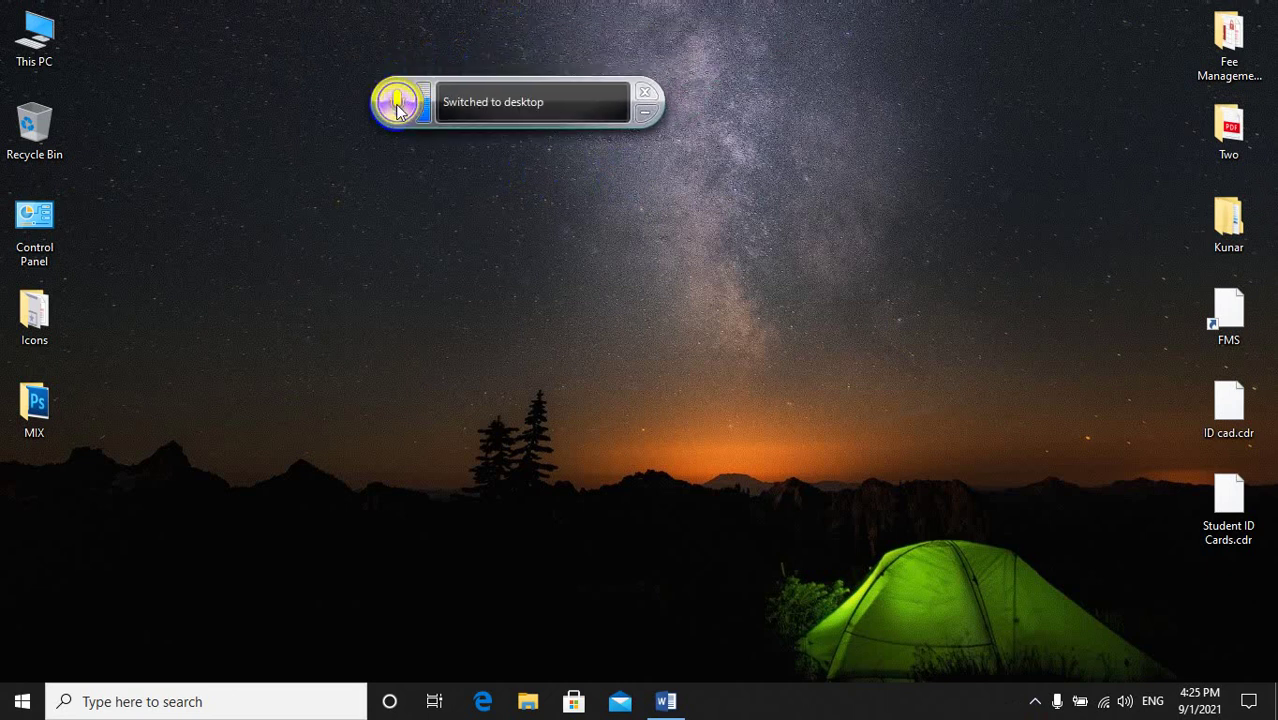
{"action": "left_click", "coordinate": [45, 55]}
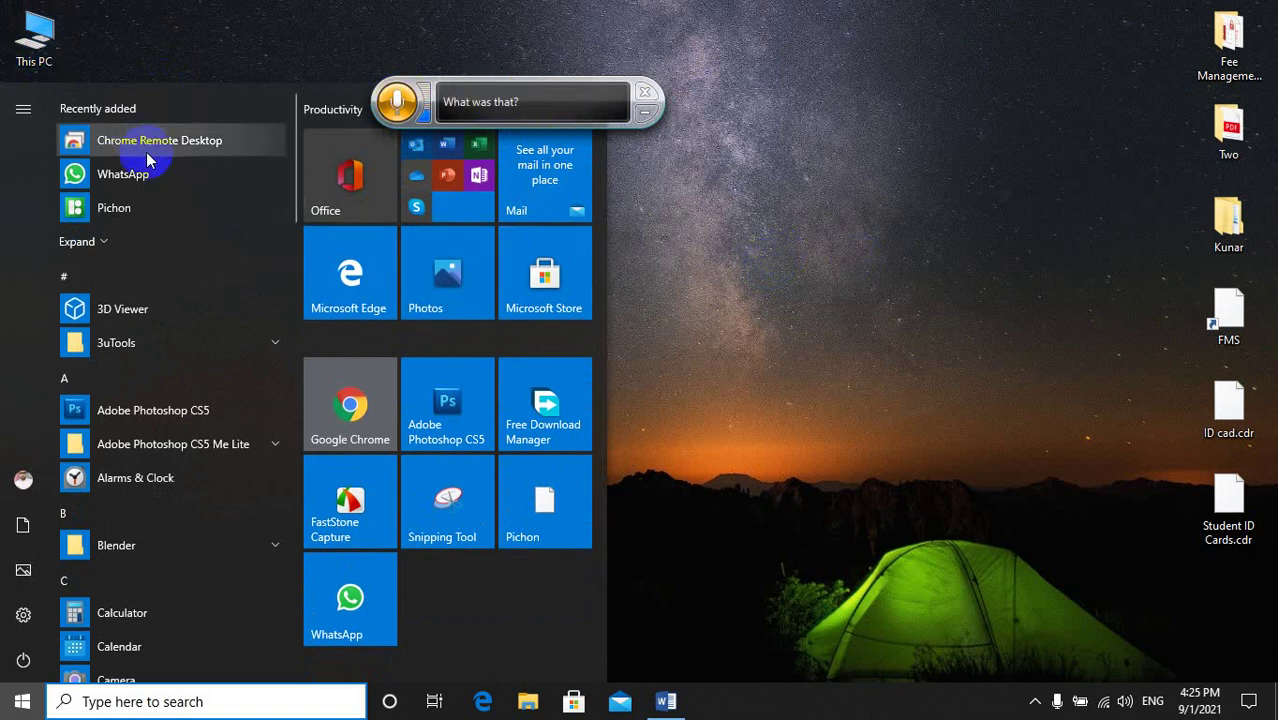
{"action": "left_click", "coordinate": [22, 701]}
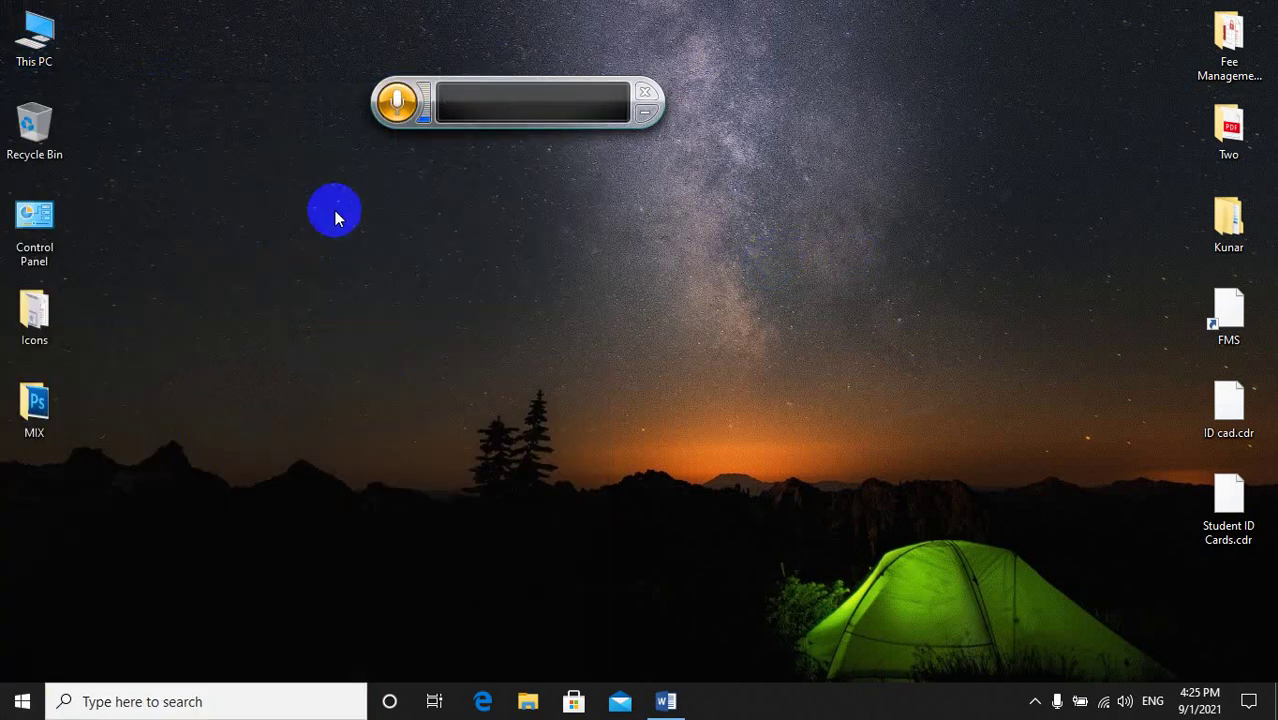
Step: Turn speech listening off and back on repeatedly at the bar's new position on the desktop
{"action": "left_click", "coordinate": [385, 101]}
{"action": "left_click", "coordinate": [408, 105]}
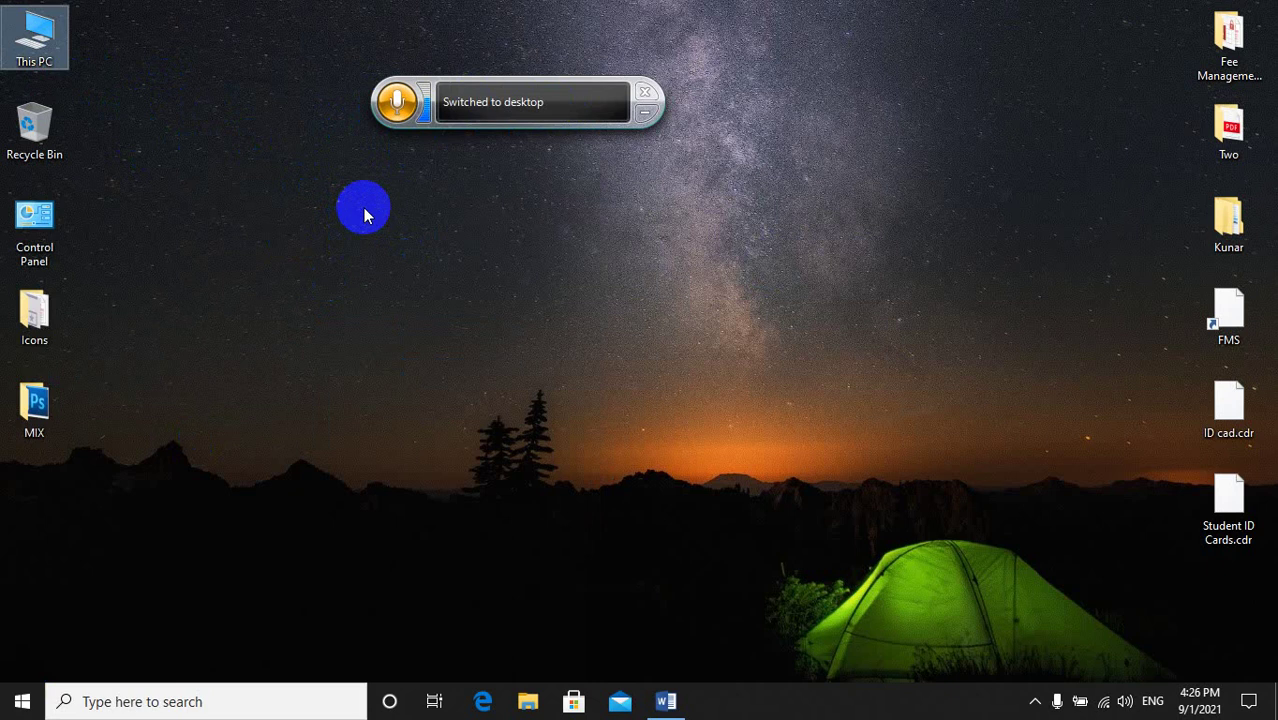
{"action": "left_click", "coordinate": [393, 104]}
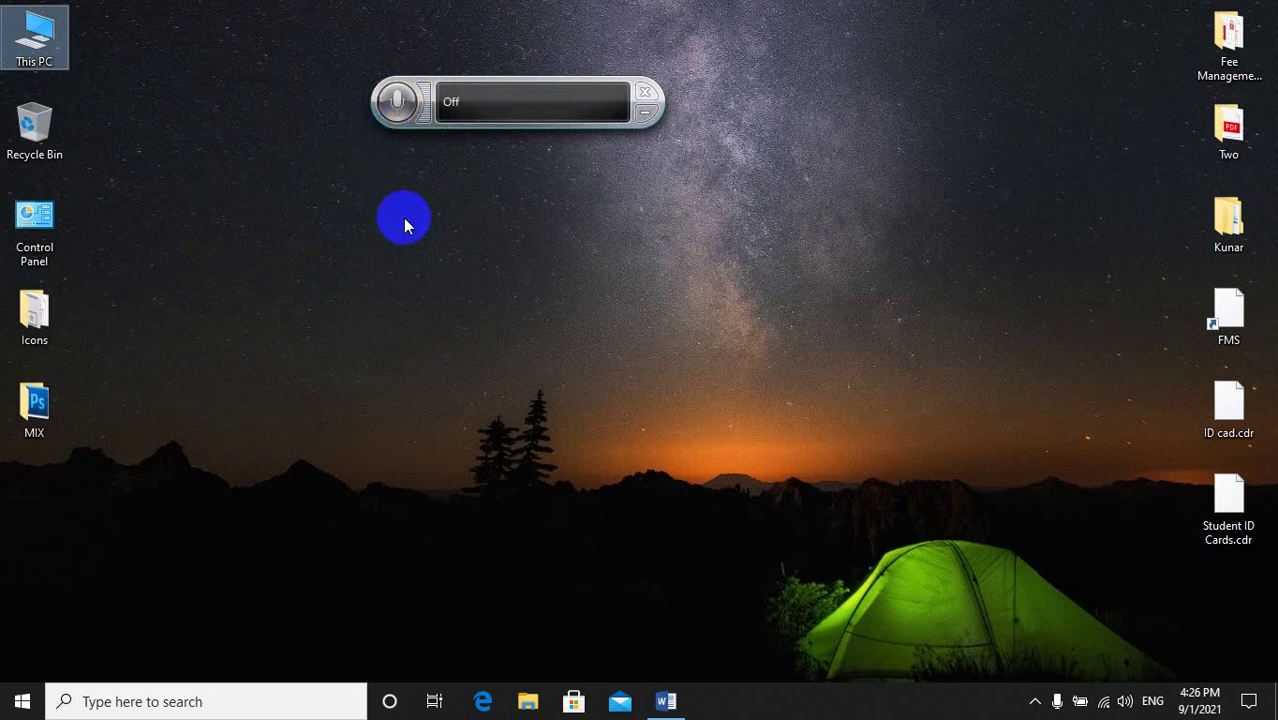
{"action": "left_click", "coordinate": [397, 103]}
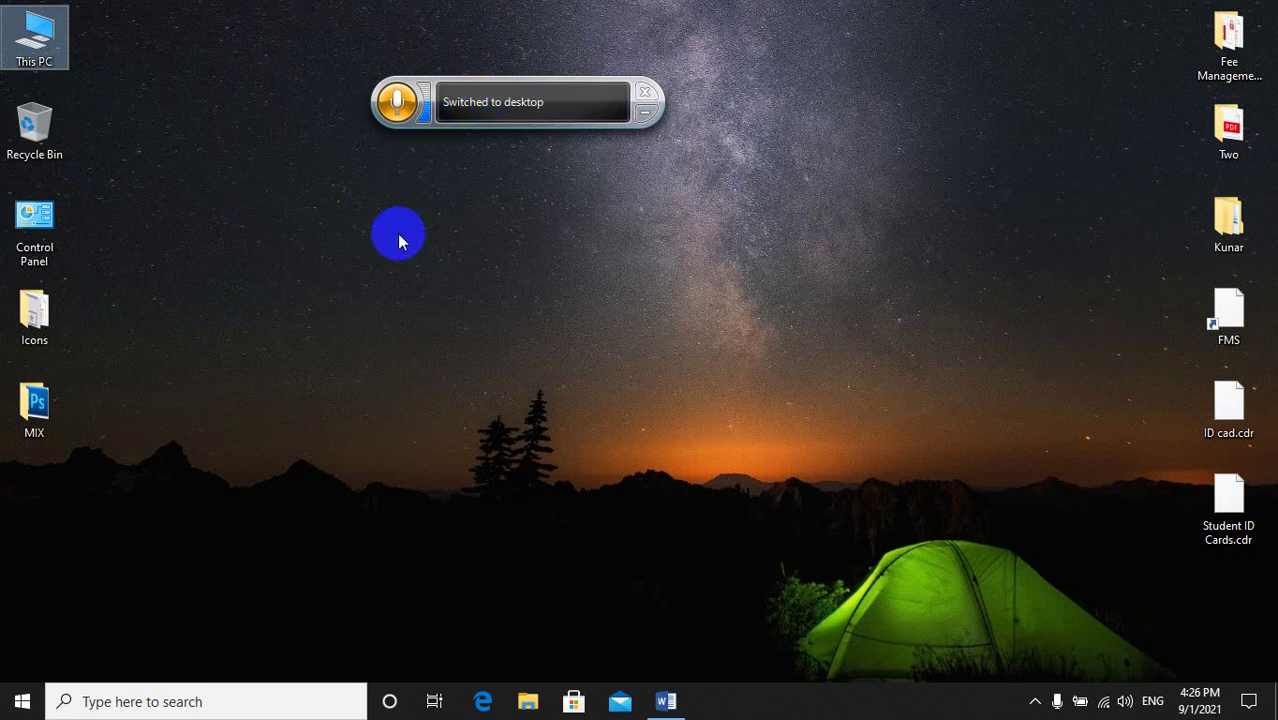
{"action": "left_click", "coordinate": [398, 103]}
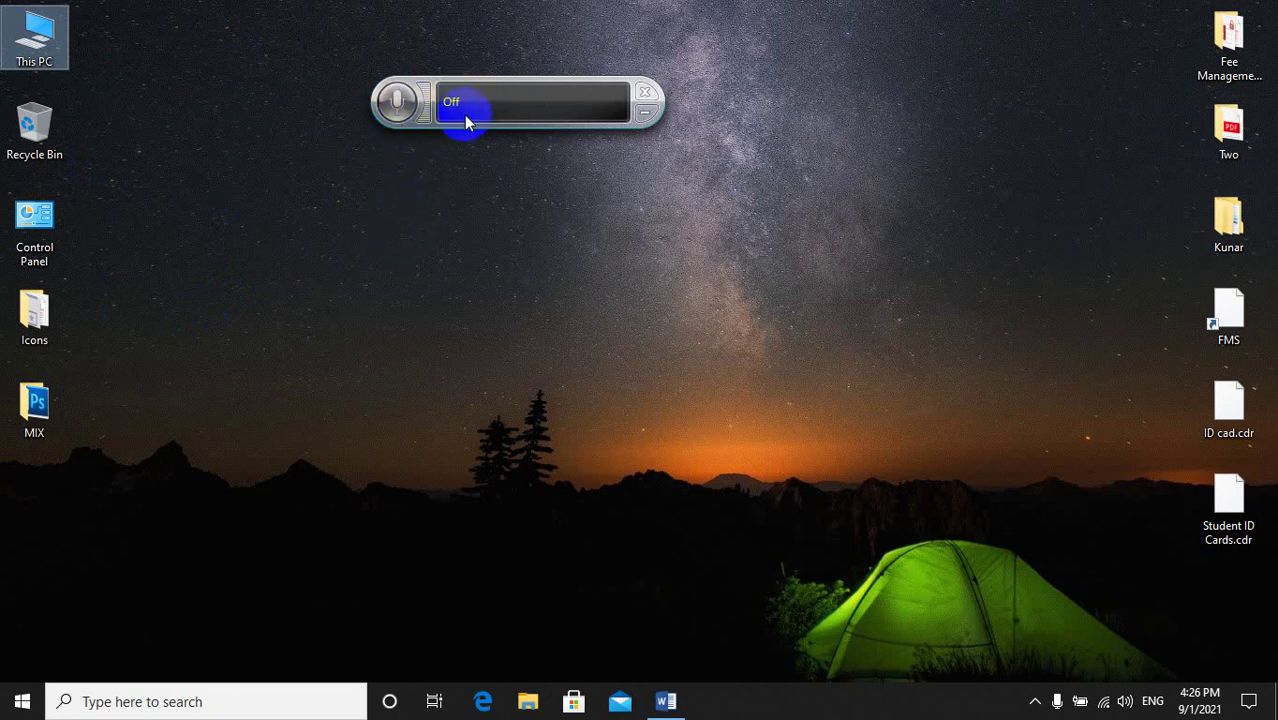
{"action": "left_click", "coordinate": [394, 104]}
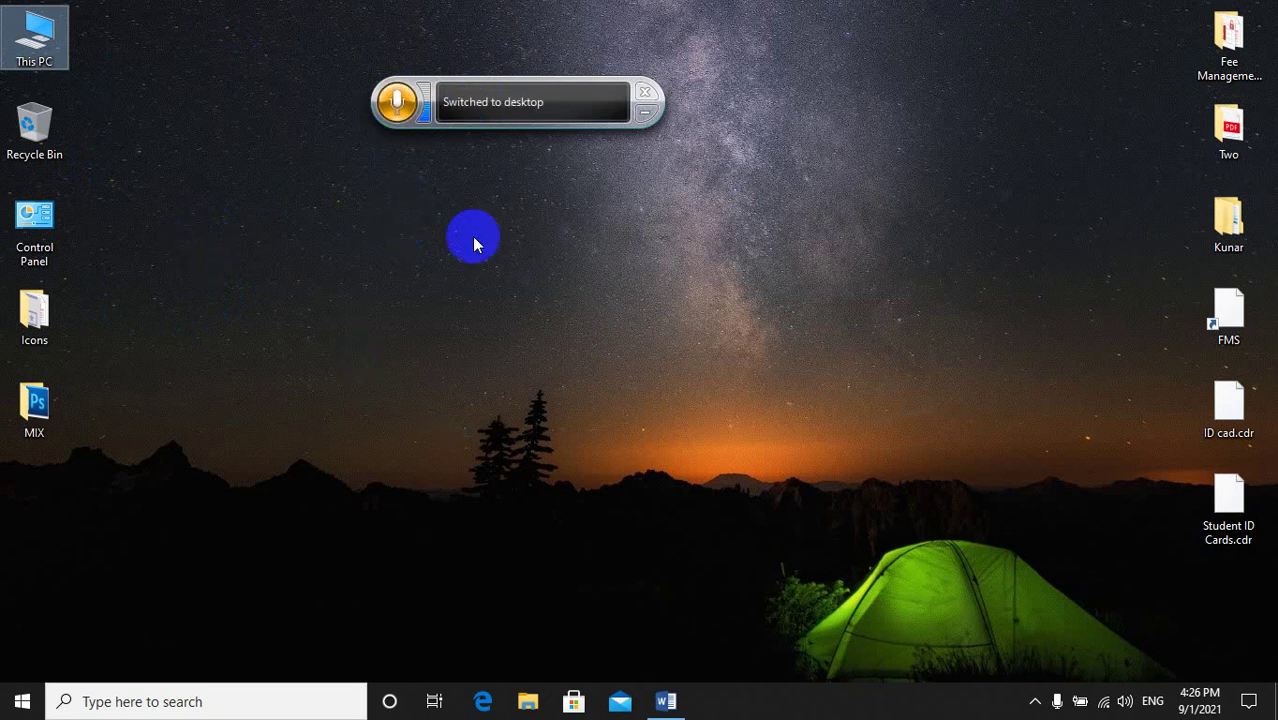
Step: Switch to the blank Word document, toggle speech listening off and on there, and close the Speech Recognition bar
{"action": "left_click", "coordinate": [664, 700]}
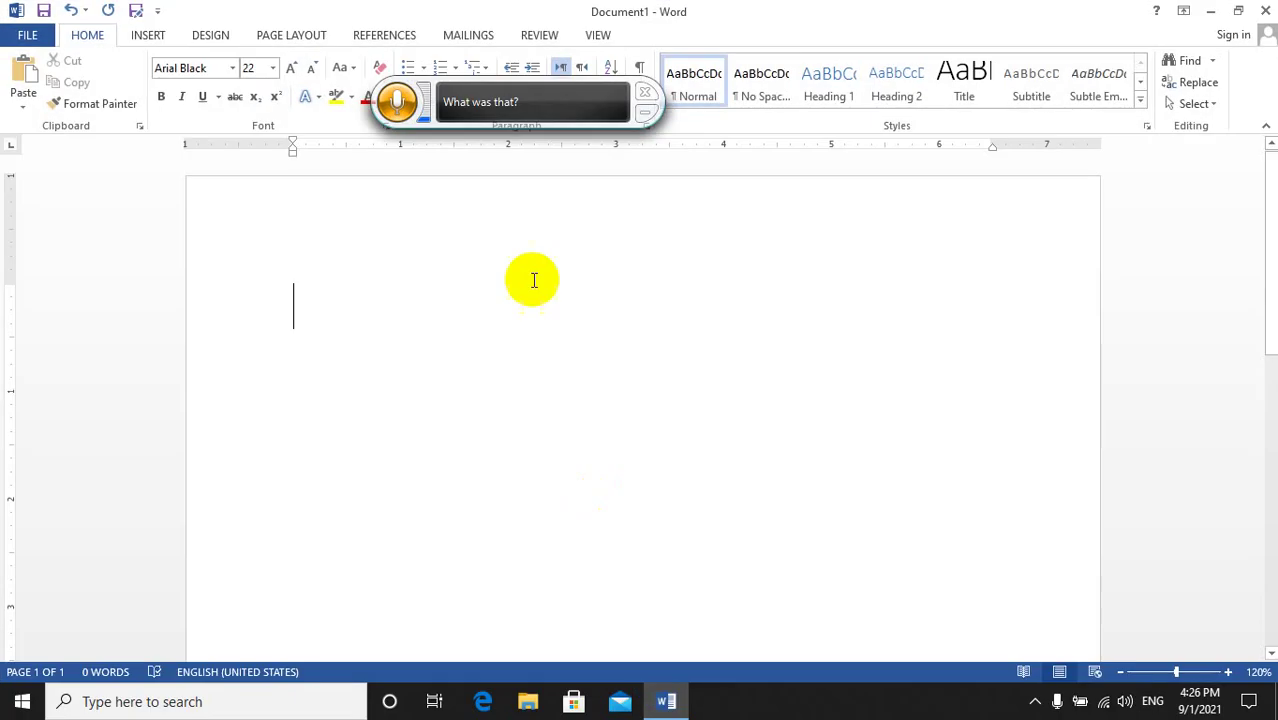
{"action": "left_click", "coordinate": [396, 102]}
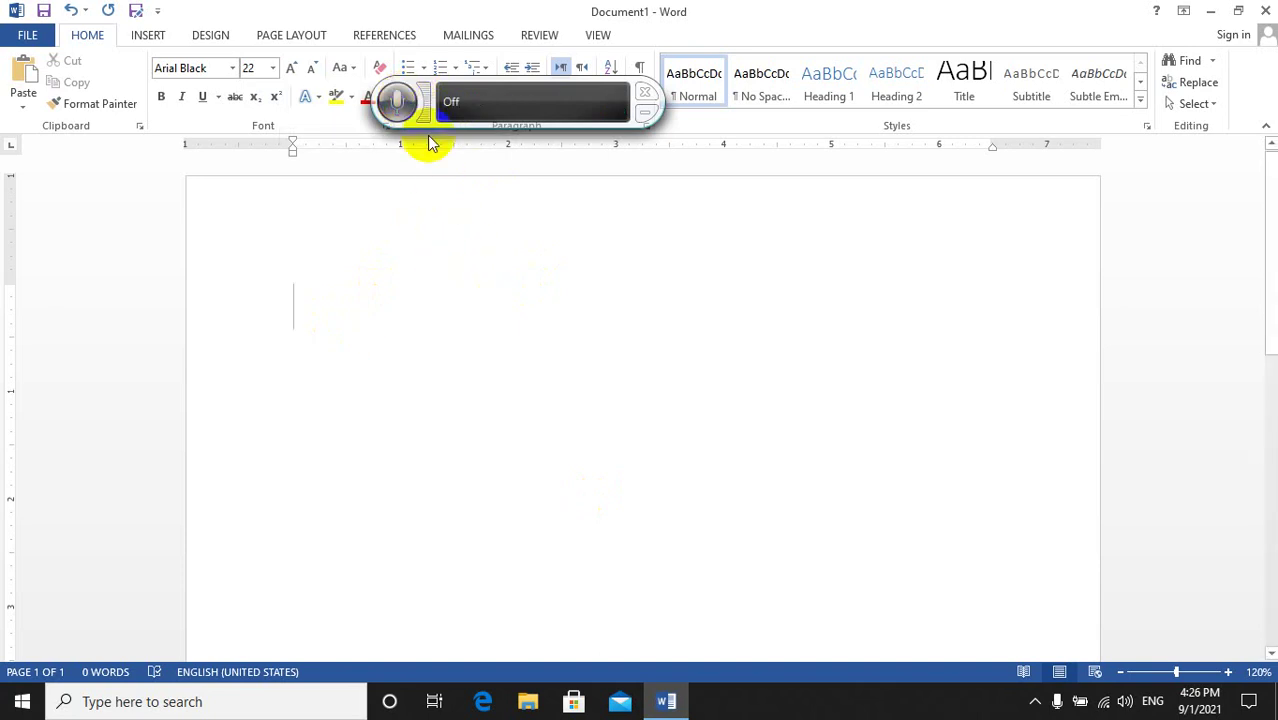
{"action": "left_click", "coordinate": [397, 102]}
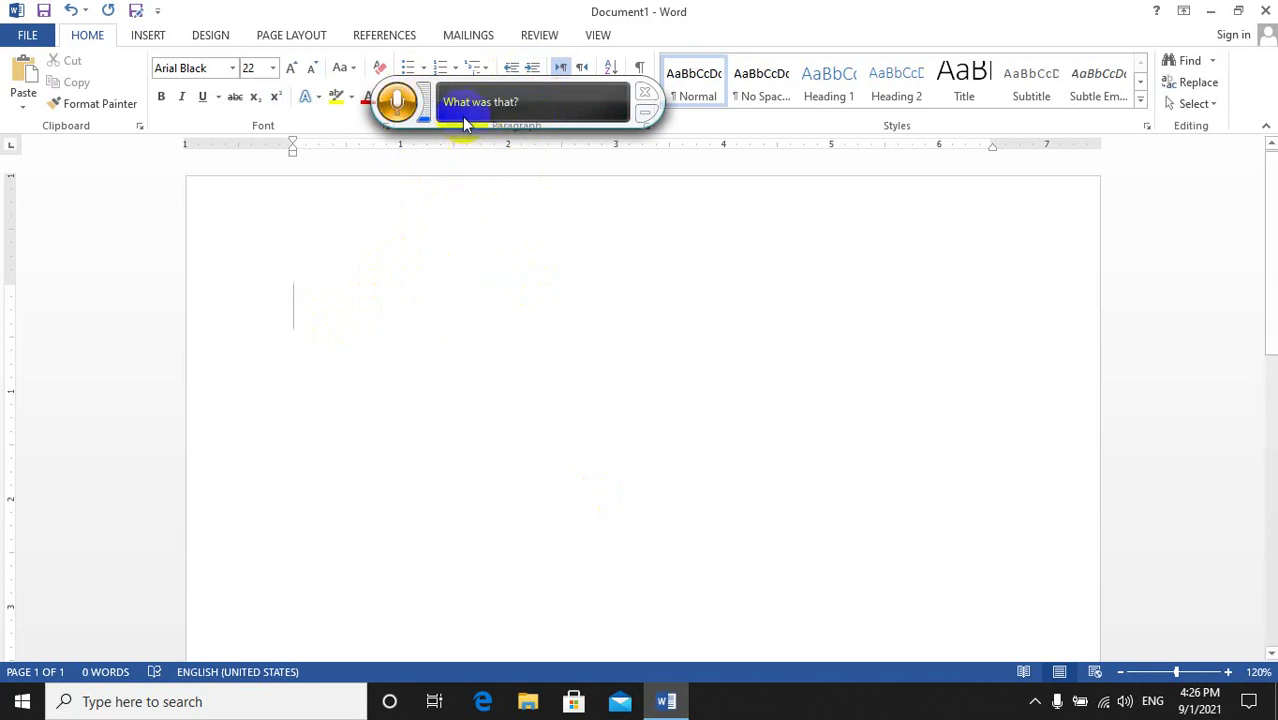
{"action": "left_click", "coordinate": [647, 97]}
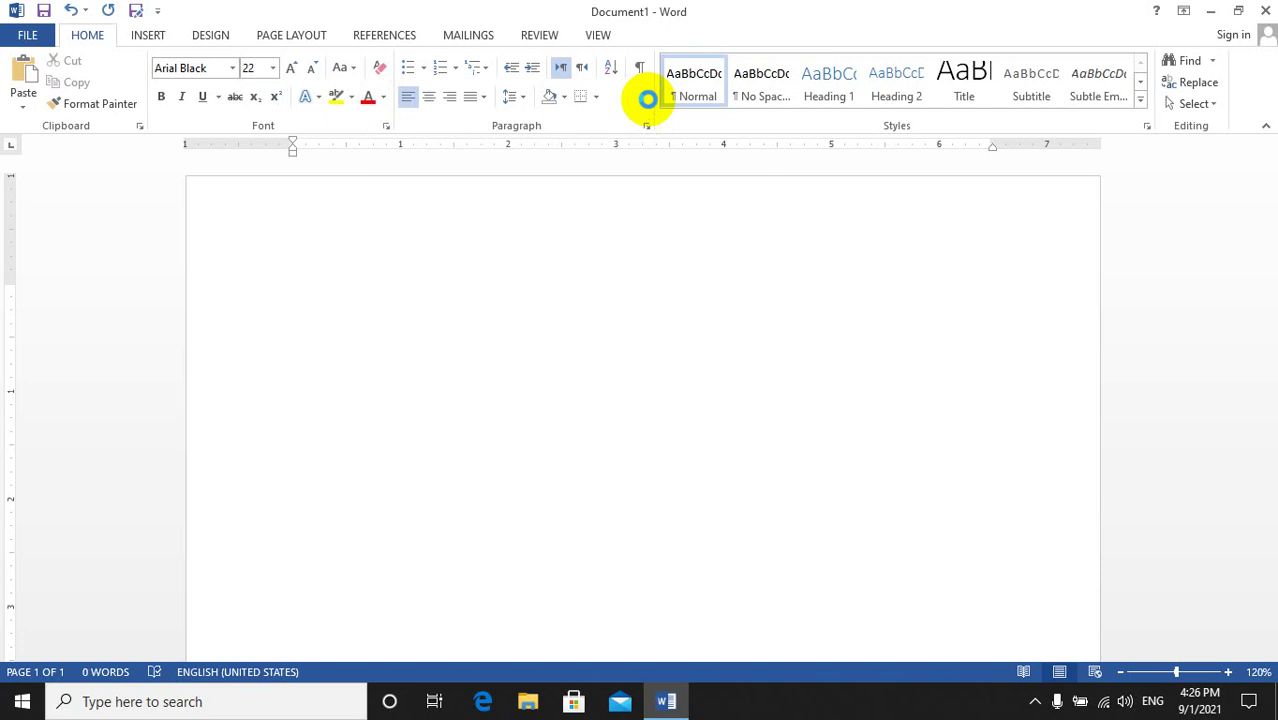
Step: Close the Word document without saving its changes and refresh the desktop
{"action": "left_click", "coordinate": [1265, 10]}
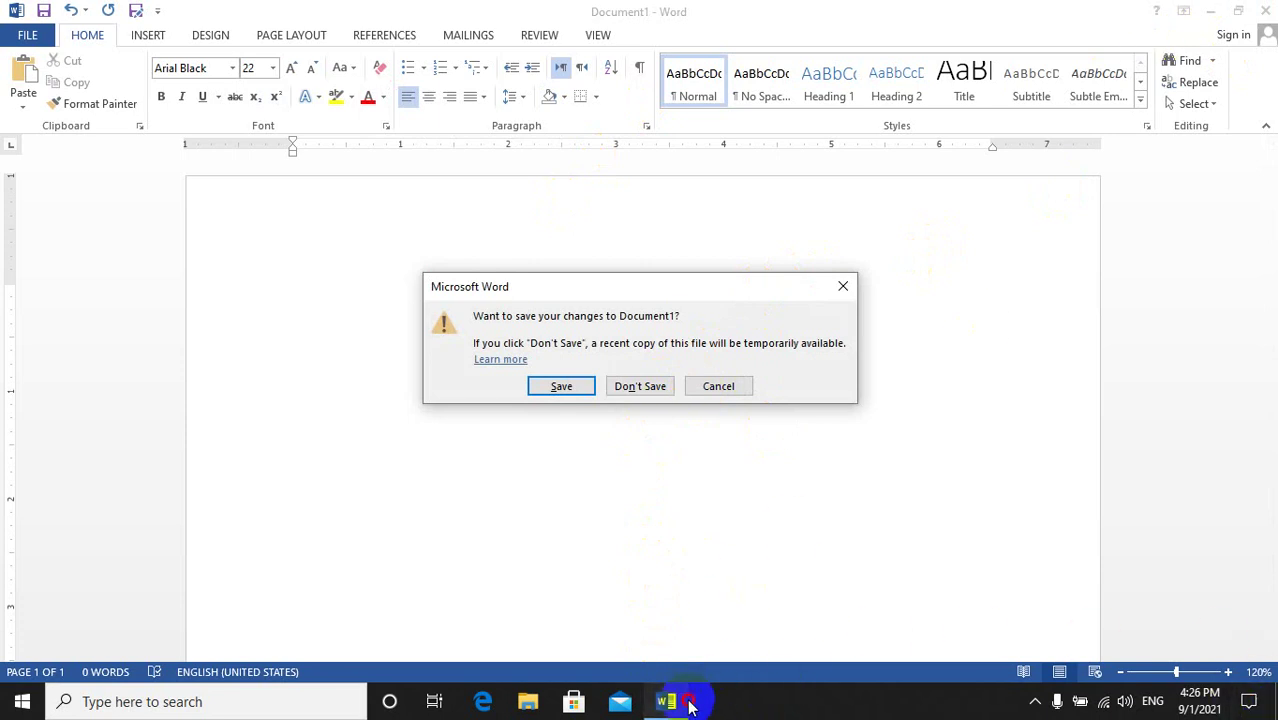
{"action": "left_click", "coordinate": [640, 386]}
{"action": "right_click", "coordinate": [487, 56]}
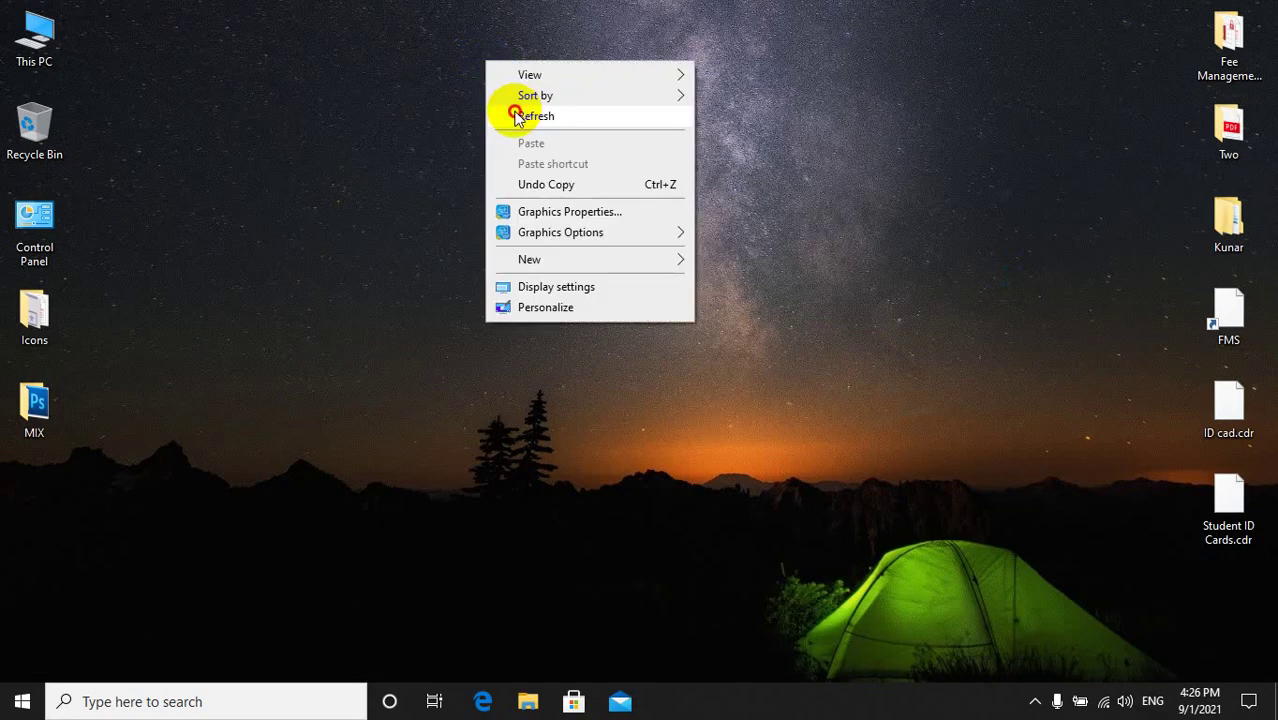
{"action": "left_click", "coordinate": [513, 114]}
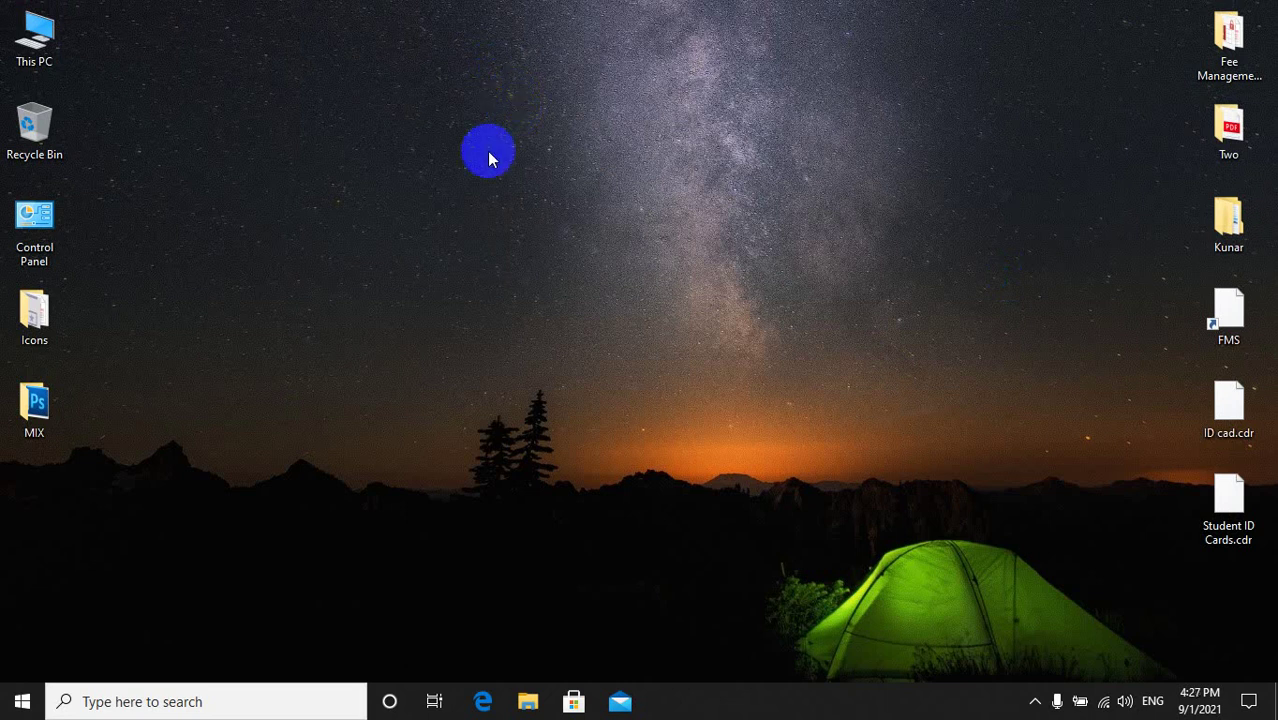
Step: Open Control Panel from the desktop
{"action": "double_click", "coordinate": [34, 205]}
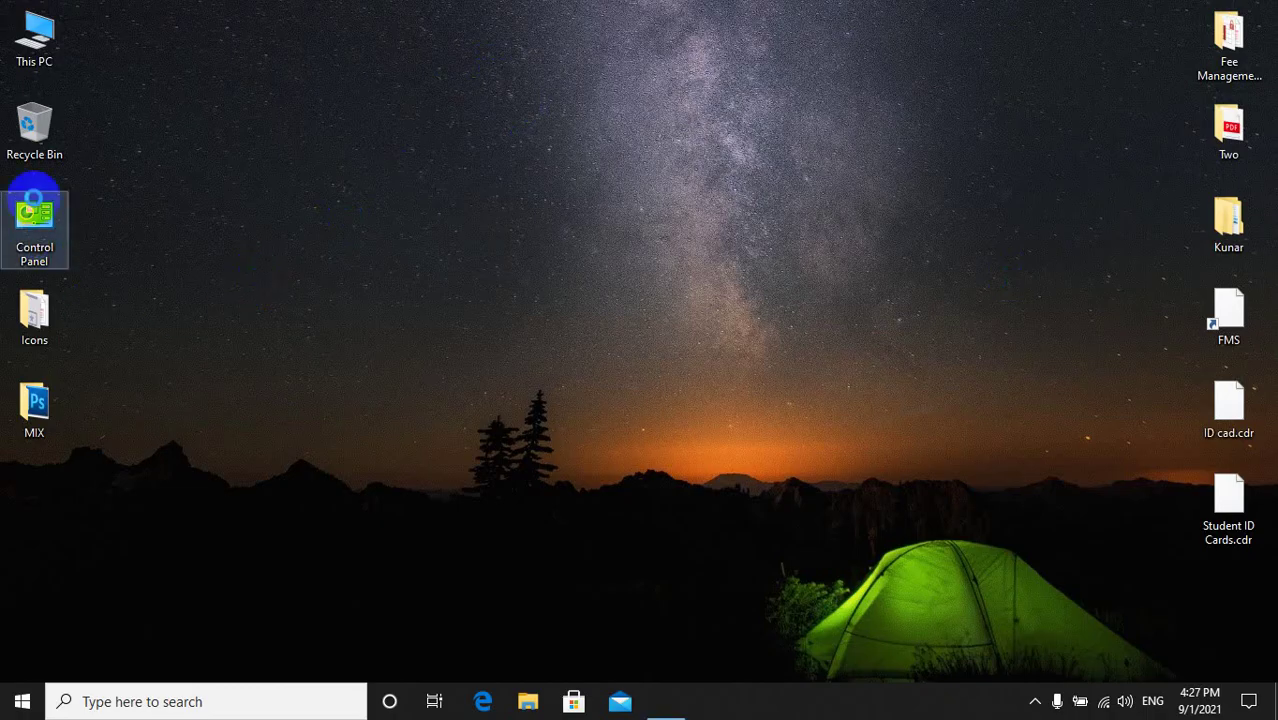